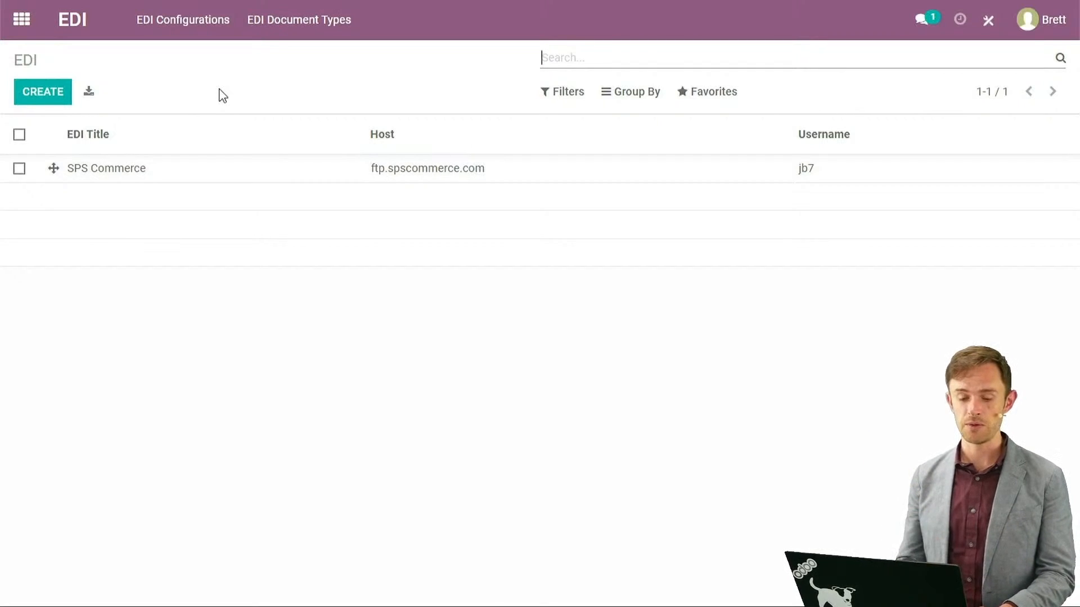
Open the SPS Commerce EDI configuration to view its FTP details and 850/810/856 sync actions.
{"action": "left_click", "coordinate": [111, 173]}
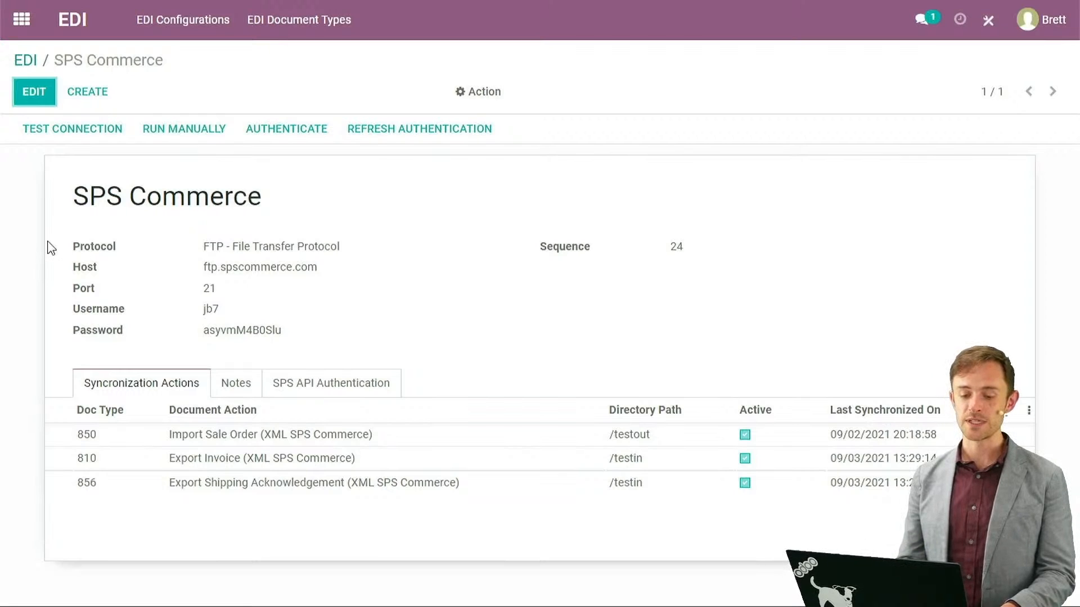
{"action": "key", "text": "alt+Tab"}
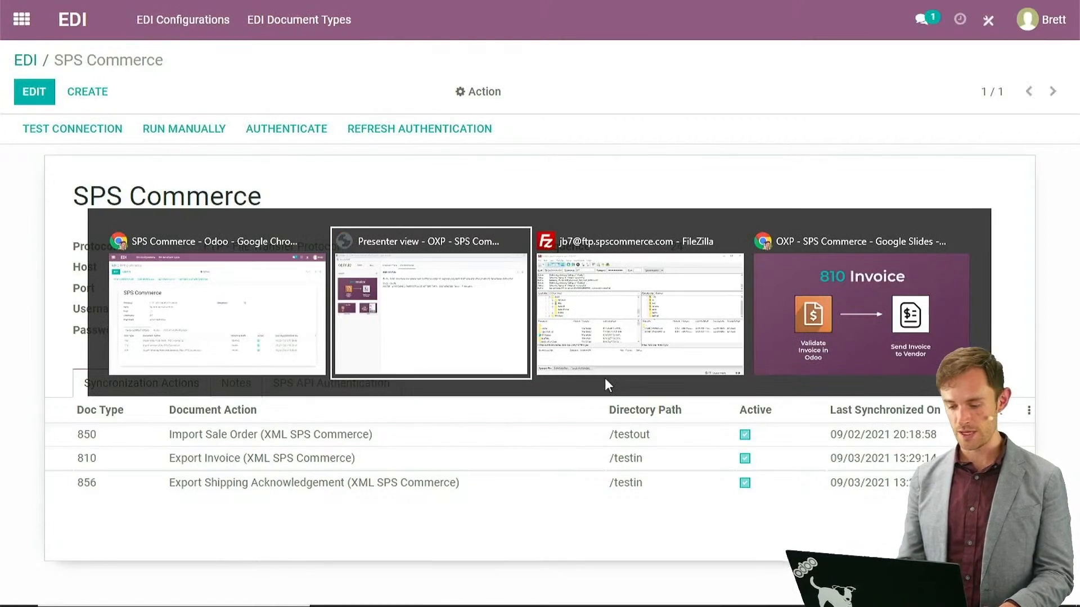
Bring up FileZilla showing the ftp.spscommerce.com /testout folder with its two purchase order XML files.
{"action": "left_click", "coordinate": [607, 328]}
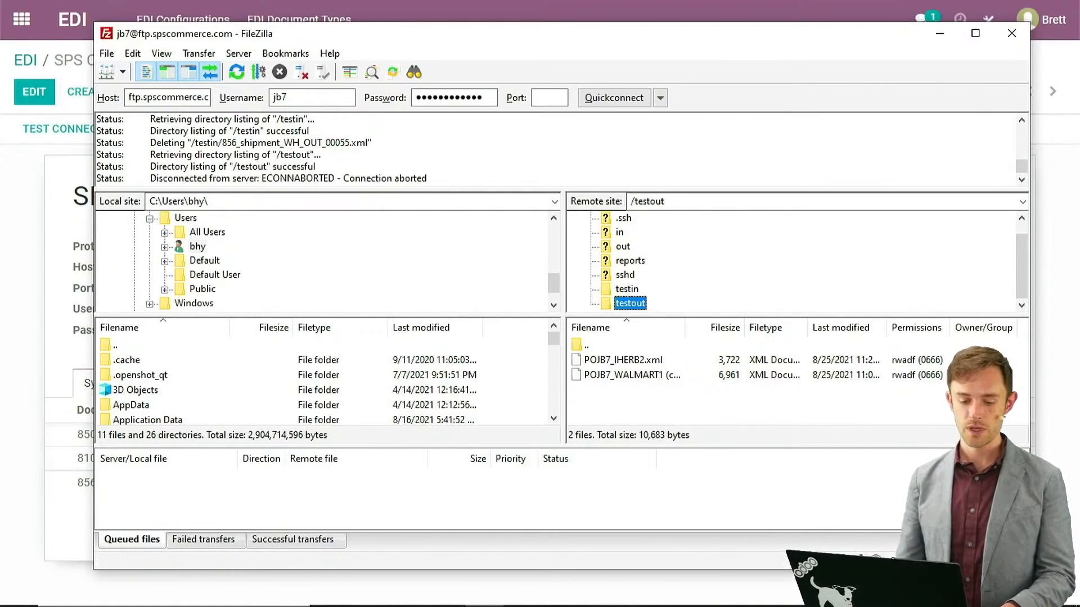
{"action": "key", "text": "alt+Tab"}
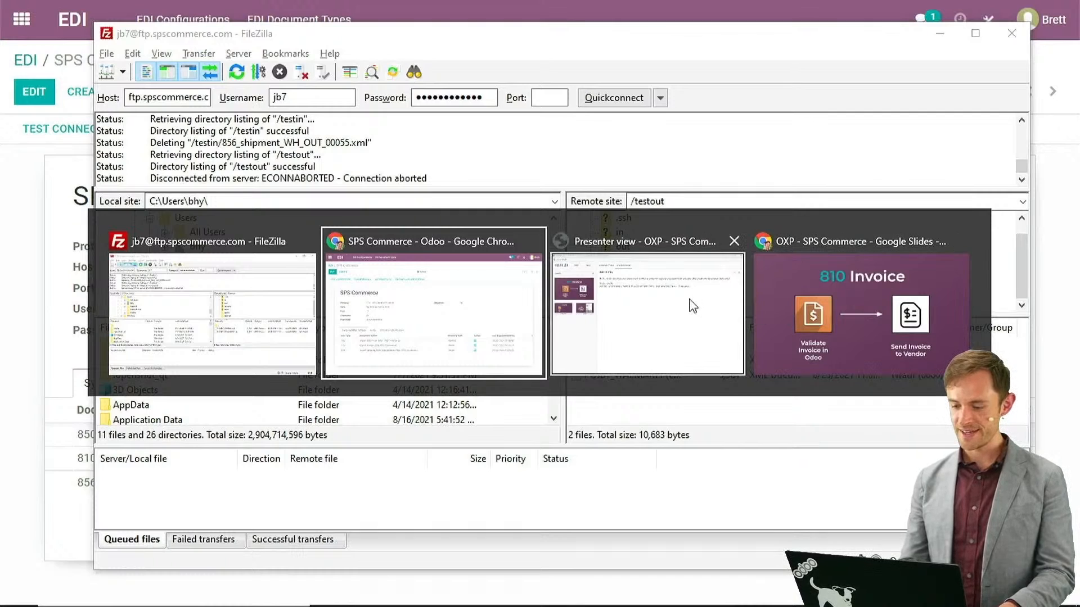
Switch back to the Odoo browser window and show the apps home menu.
{"action": "left_click", "coordinate": [431, 314]}
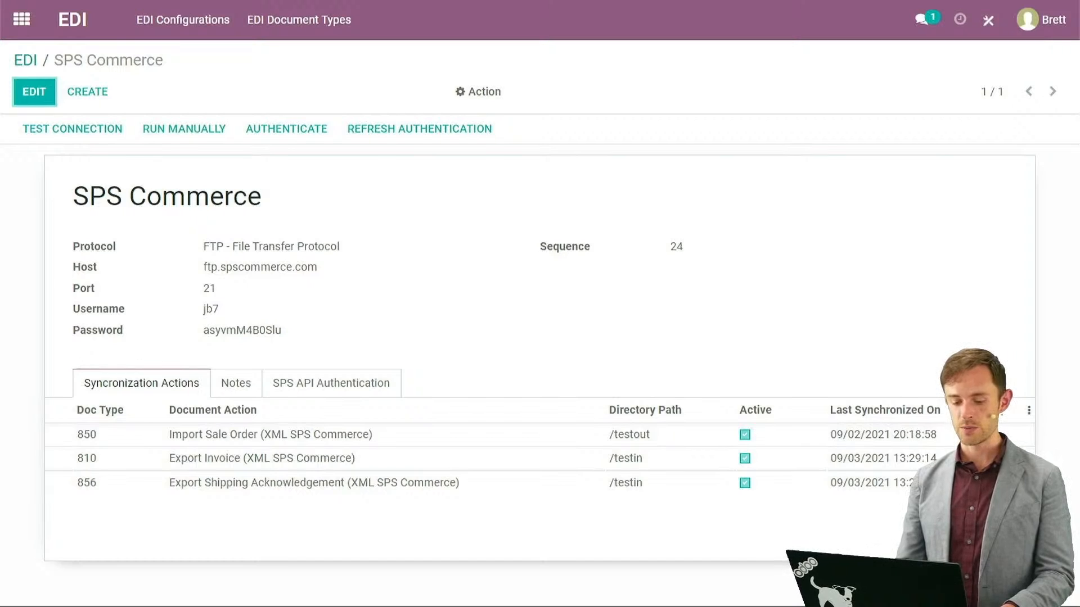
{"action": "left_click", "coordinate": [21, 21]}
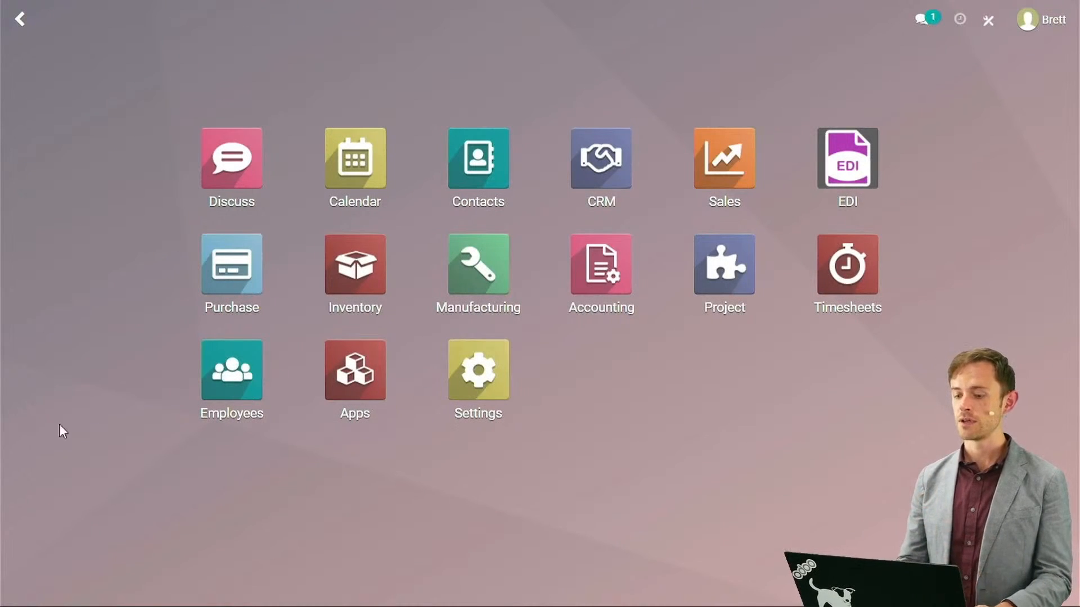
{"action": "left_click", "coordinate": [490, 164]}
{"action": "type", "text": "herb"}
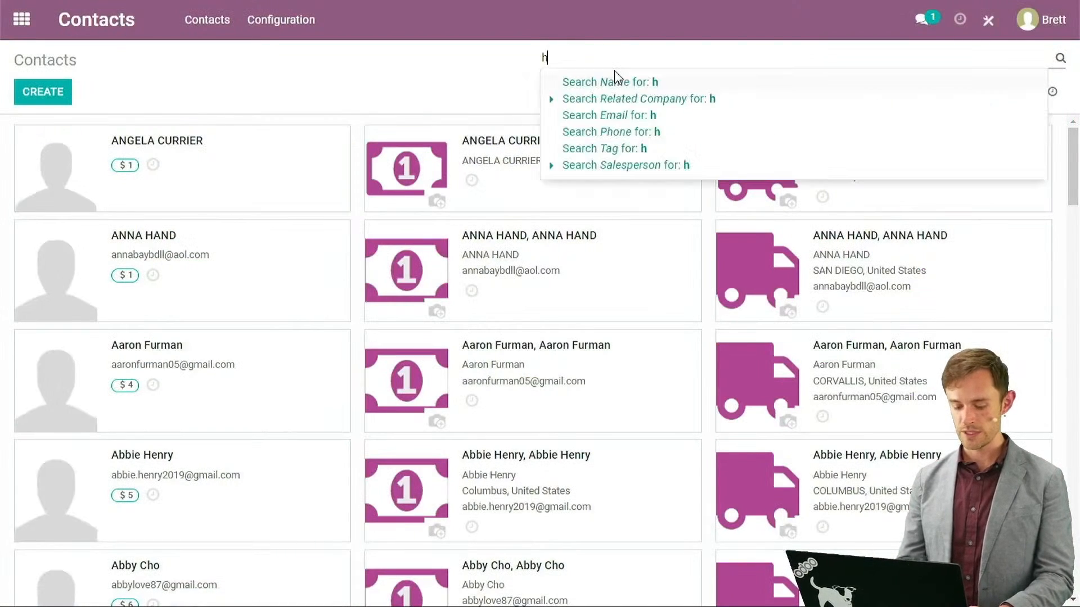
{"action": "key", "text": "Return"}
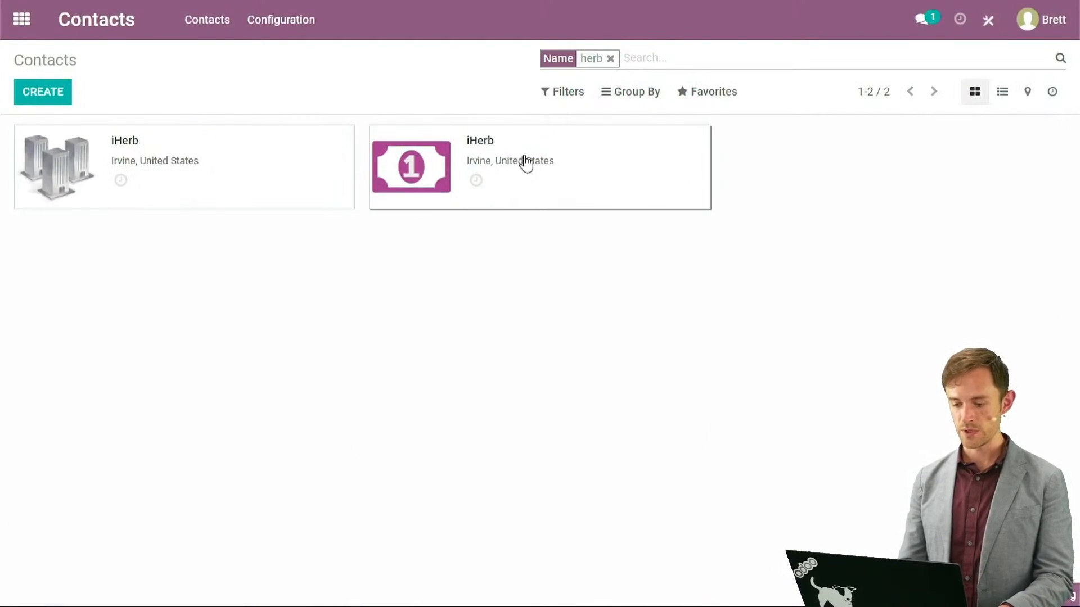
{"action": "left_click", "coordinate": [483, 129]}
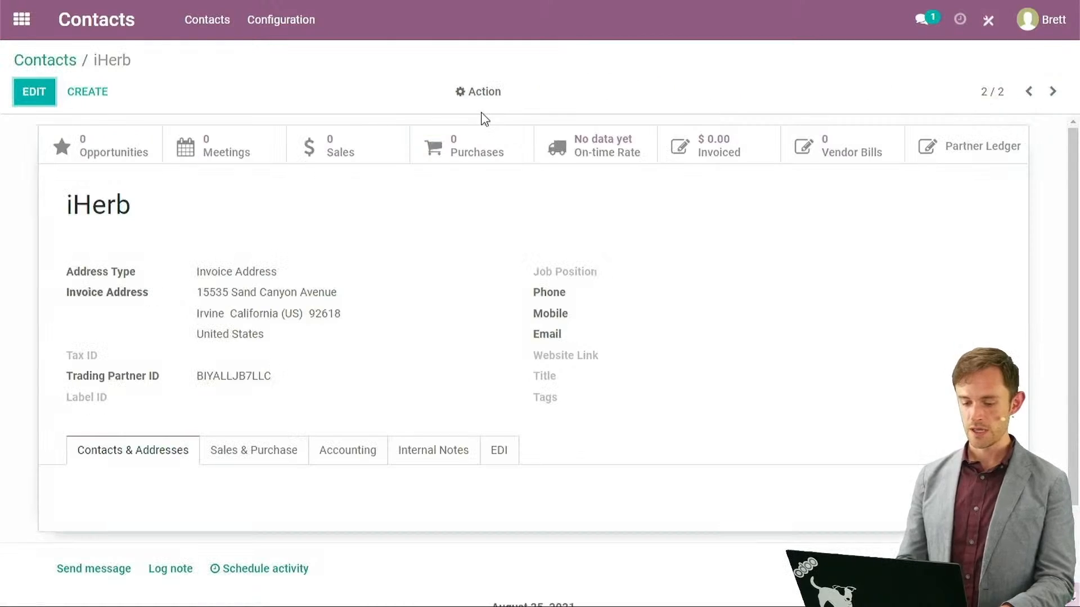
{"action": "left_click", "coordinate": [500, 451]}
{"action": "scroll", "coordinate": [106, 422], "scroll_direction": "down", "scroll_amount": 3}
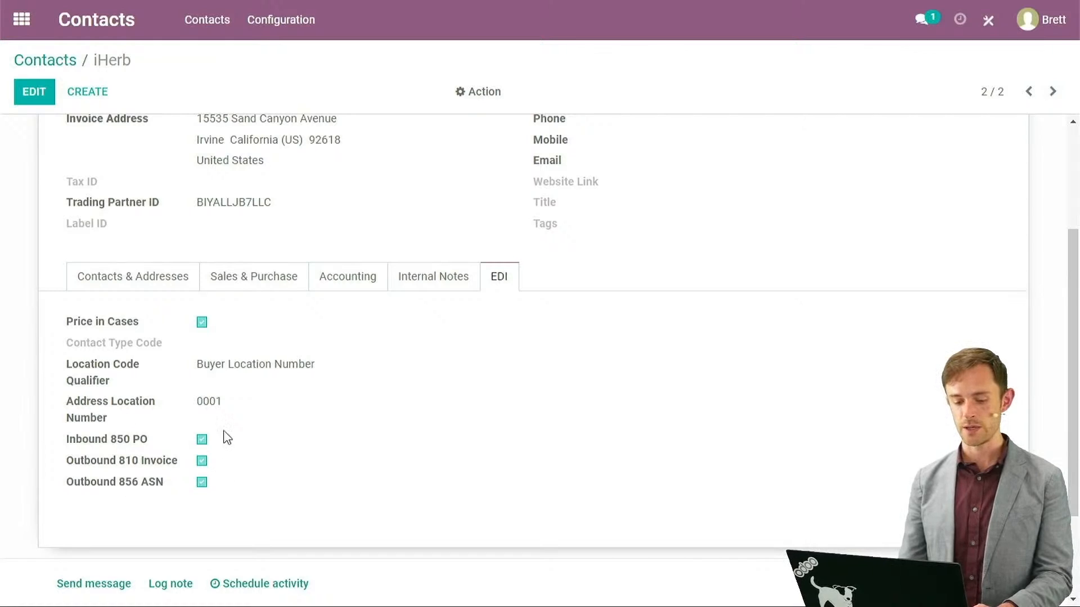
{"action": "left_click", "coordinate": [21, 20]}
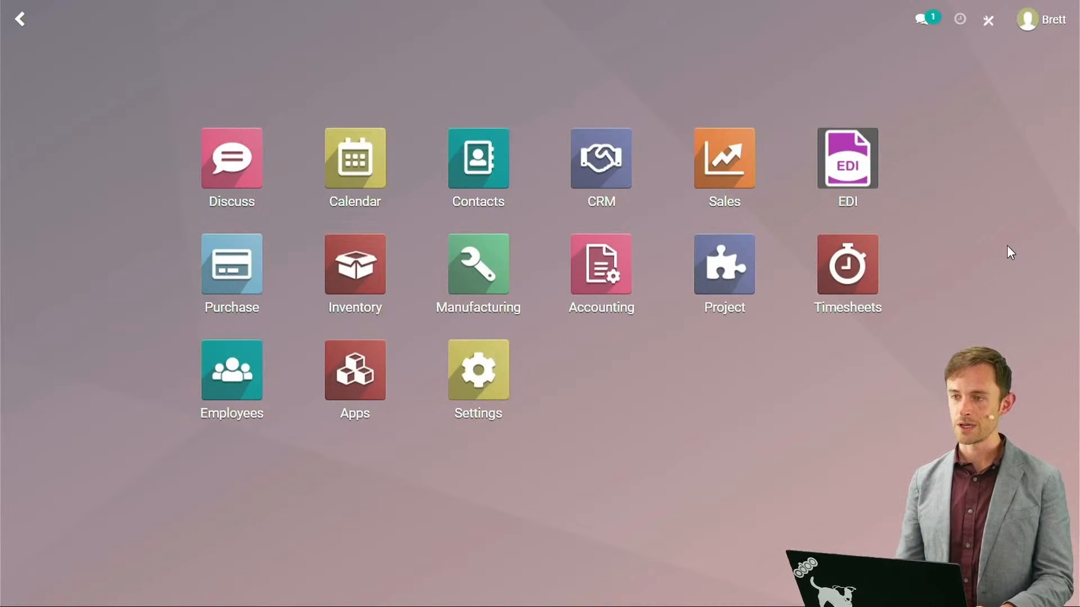
In Sales, run EDI Sale Order Import and sort quotations by number, newest first.
{"action": "left_click", "coordinate": [735, 155]}
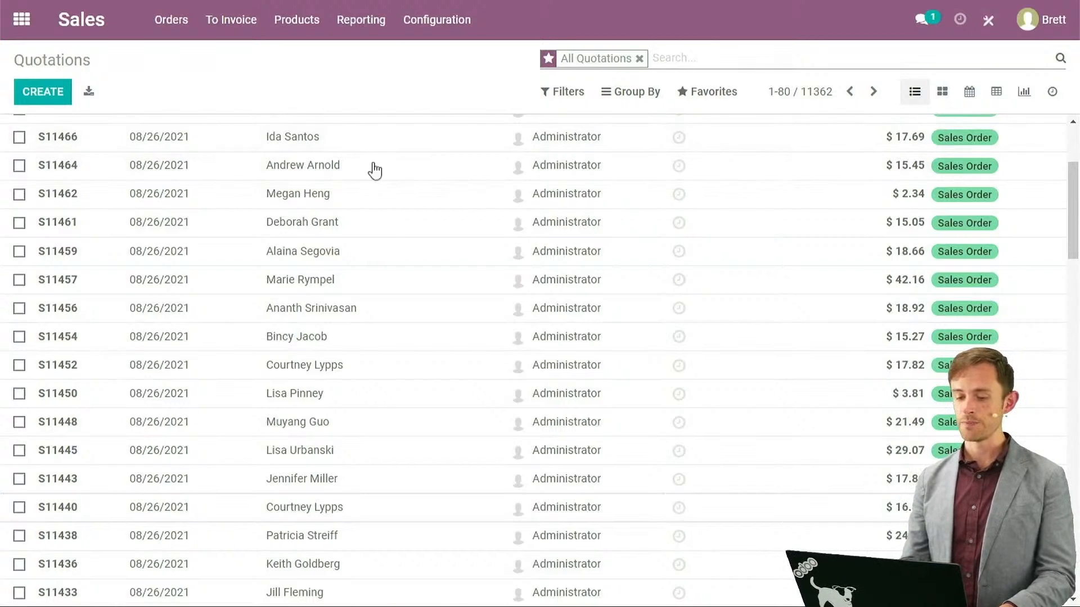
{"action": "scroll", "coordinate": [394, 247], "scroll_direction": "up", "scroll_amount": 3}
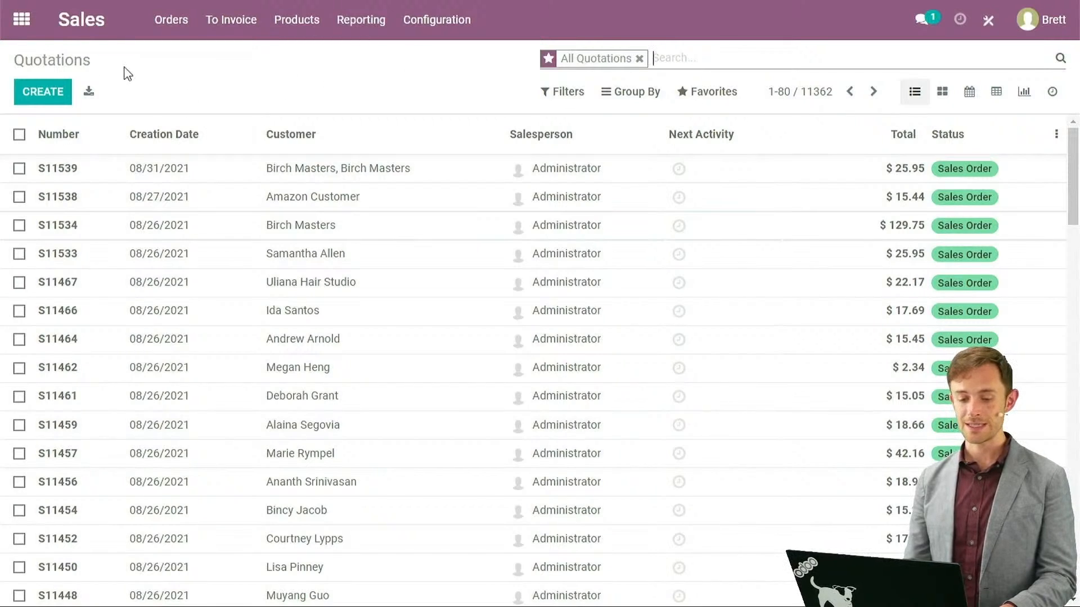
{"action": "left_click", "coordinate": [180, 32]}
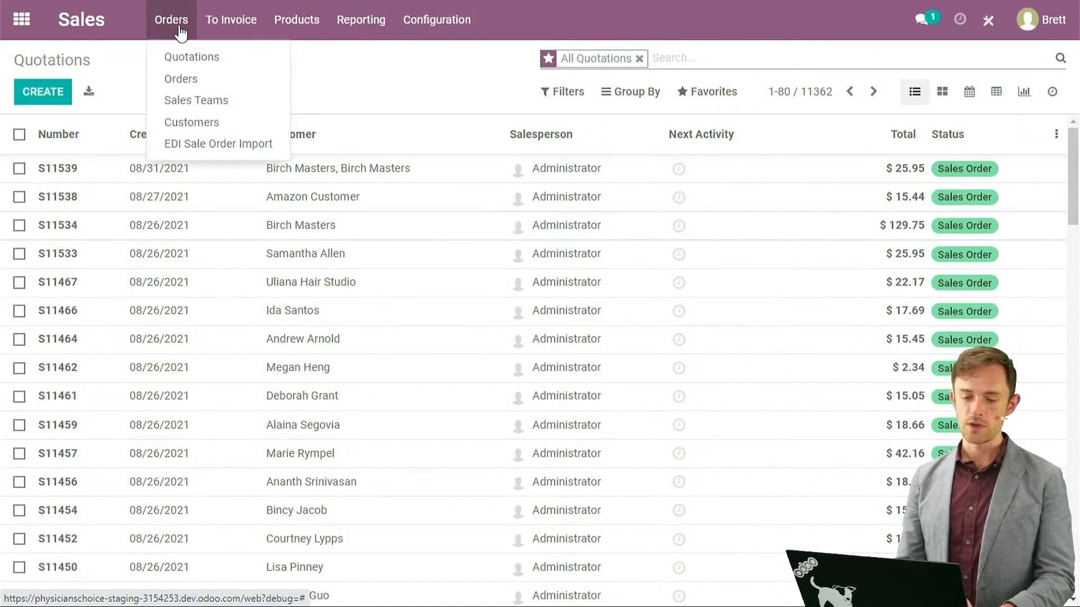
{"action": "left_click", "coordinate": [258, 146]}
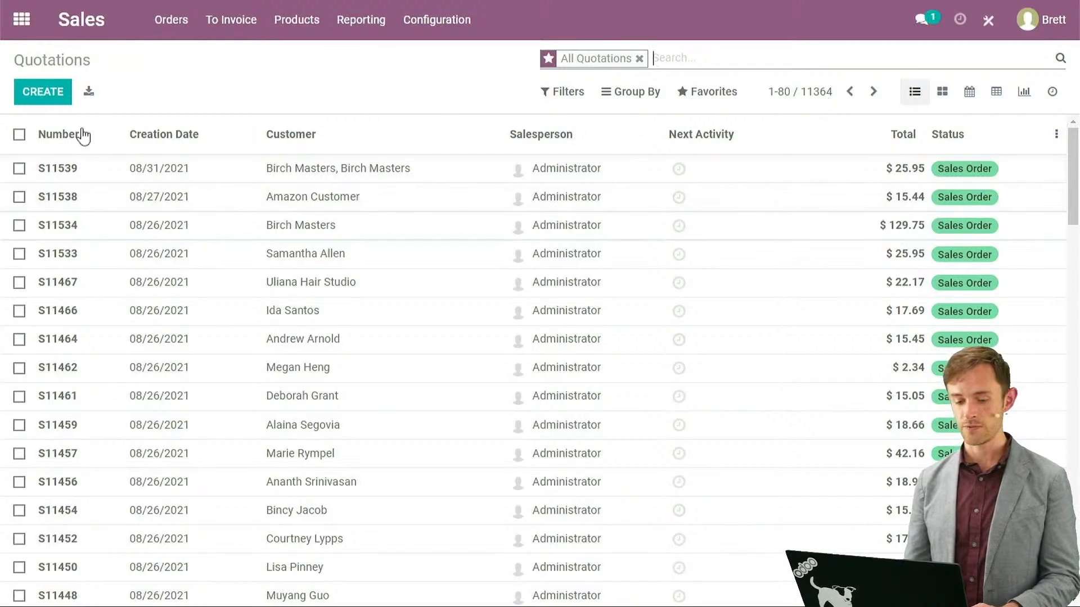
{"action": "left_click", "coordinate": [70, 139]}
{"action": "left_click", "coordinate": [69, 135]}
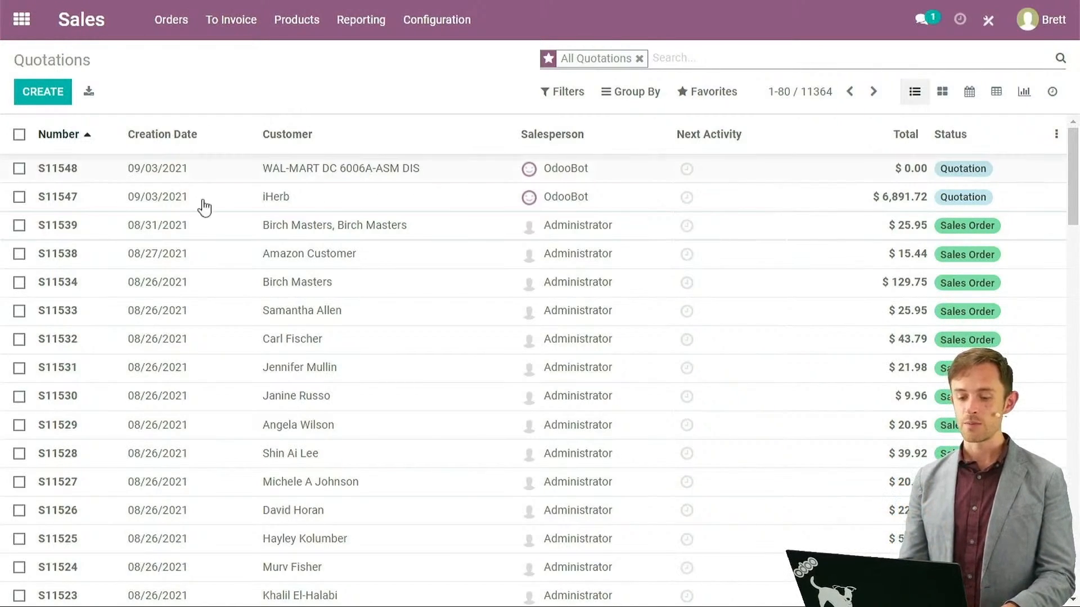
{"action": "left_click", "coordinate": [302, 202]}
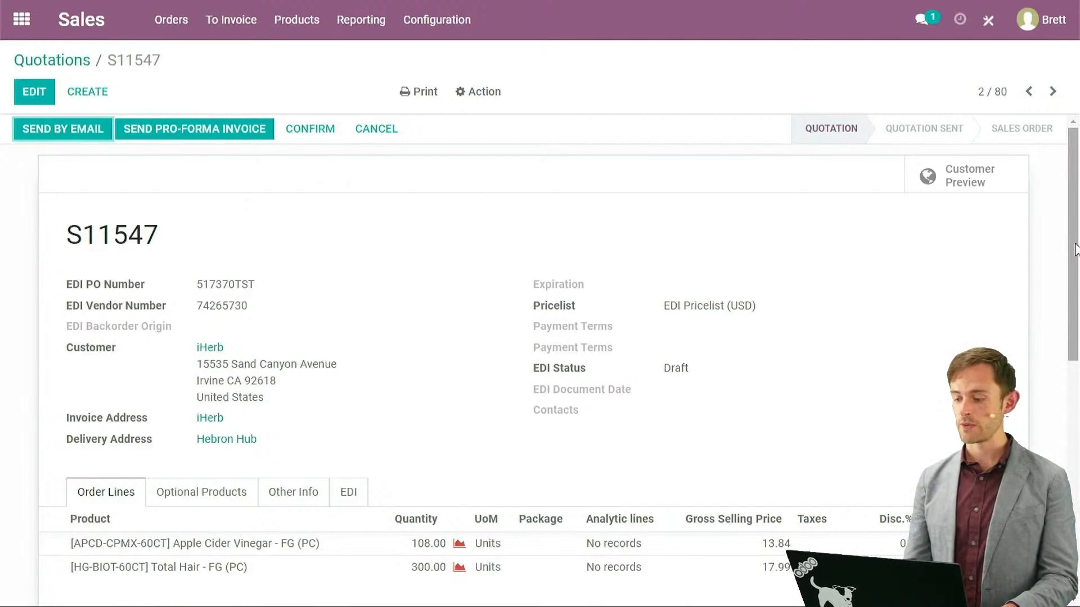
{"action": "scroll", "coordinate": [1068, 290], "scroll_direction": "down", "scroll_amount": 2}
{"action": "scroll", "coordinate": [1068, 290], "scroll_direction": "down", "scroll_amount": 1}
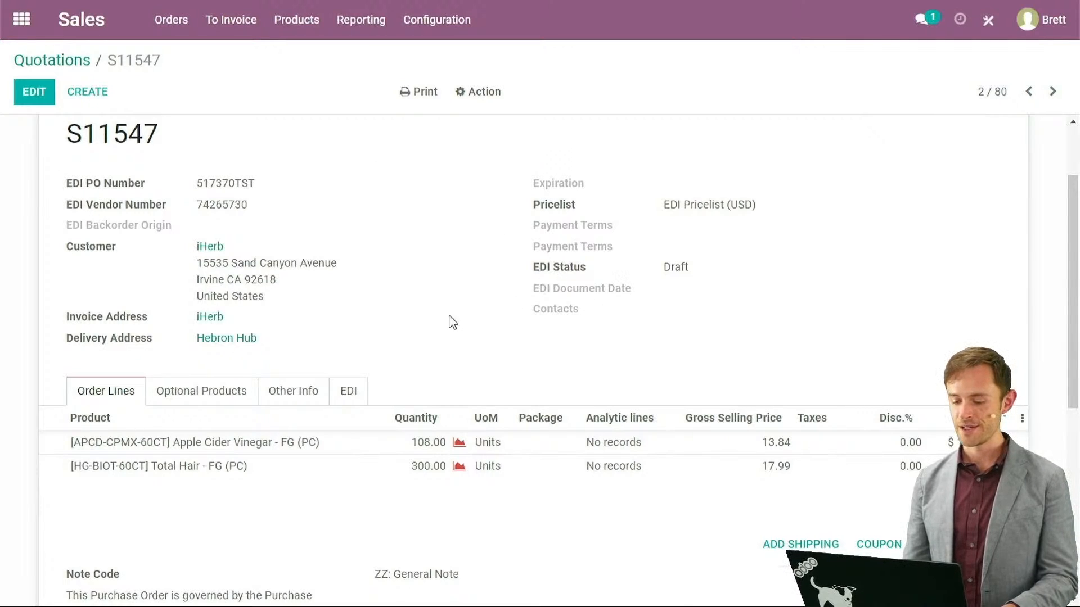
{"action": "left_click", "coordinate": [347, 394]}
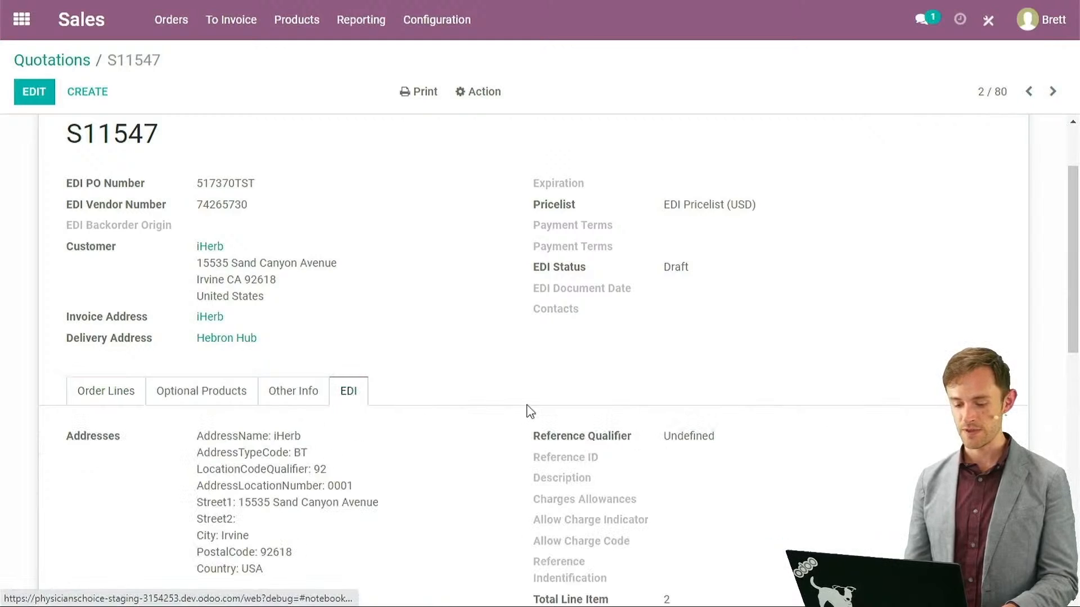
{"action": "left_click_drag", "start_coordinate": [1072, 331], "coordinate": [1077, 450]}
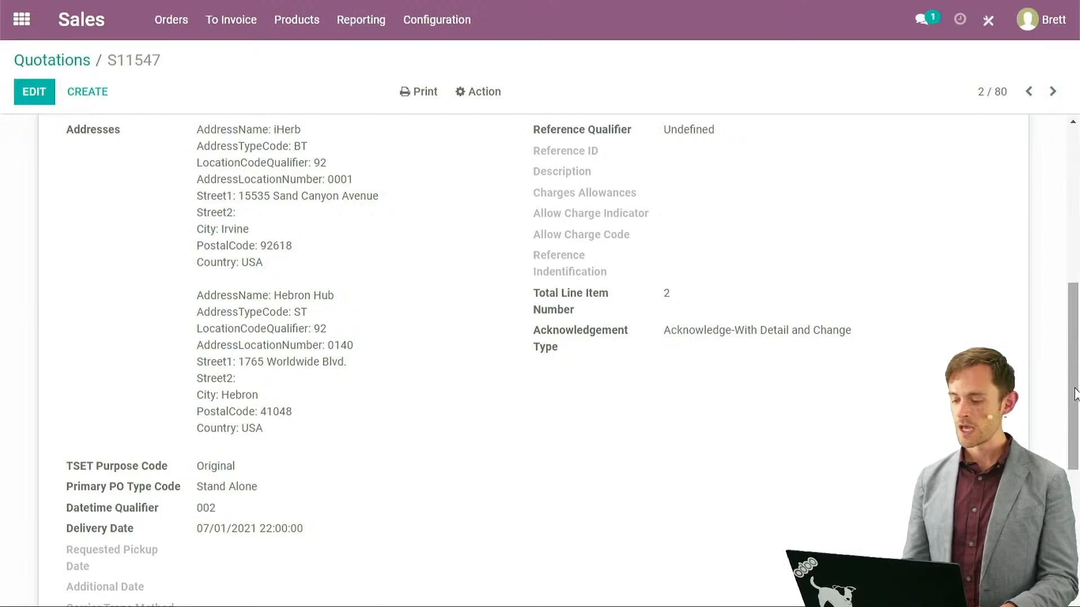
{"action": "scroll", "coordinate": [1074, 393], "scroll_direction": "up", "scroll_amount": 7}
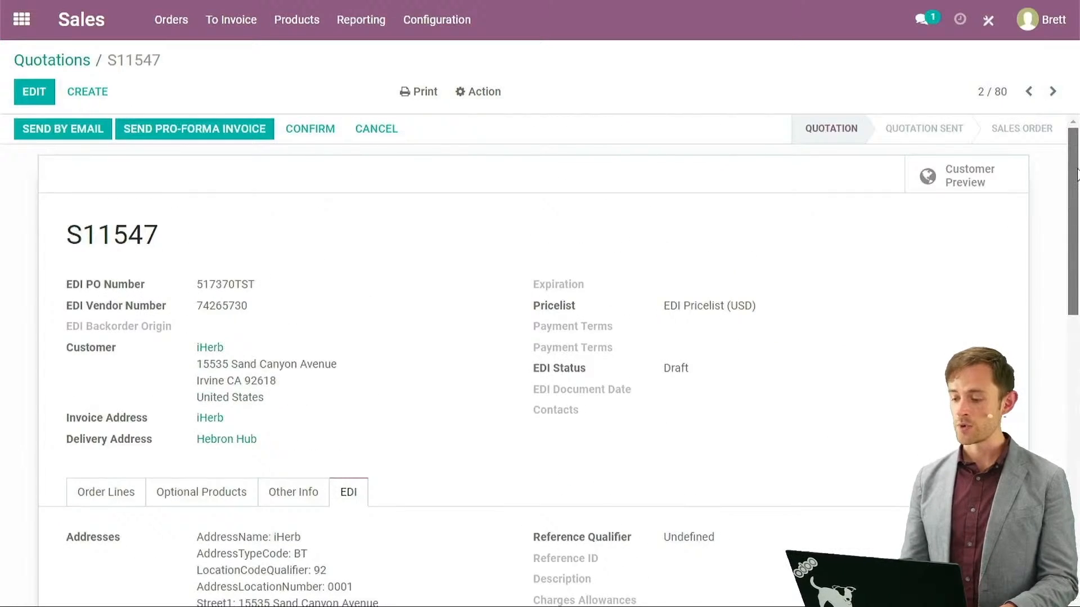
{"action": "left_click", "coordinate": [107, 494]}
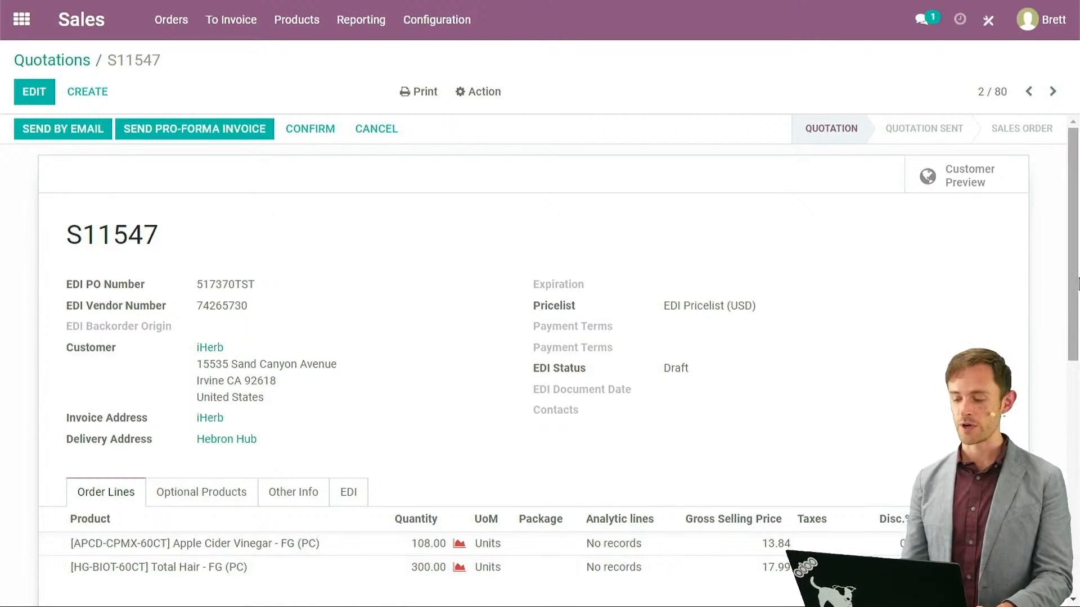
{"action": "left_click_drag", "start_coordinate": [1077, 275], "coordinate": [1068, 354]}
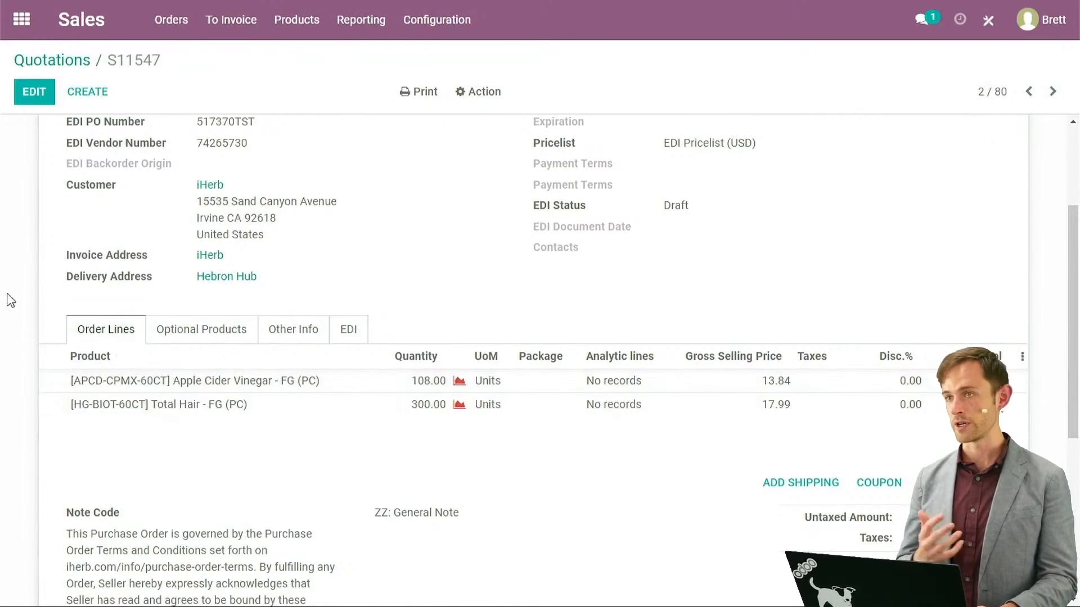
{"action": "scroll", "coordinate": [34, 230], "scroll_direction": "up", "scroll_amount": 3}
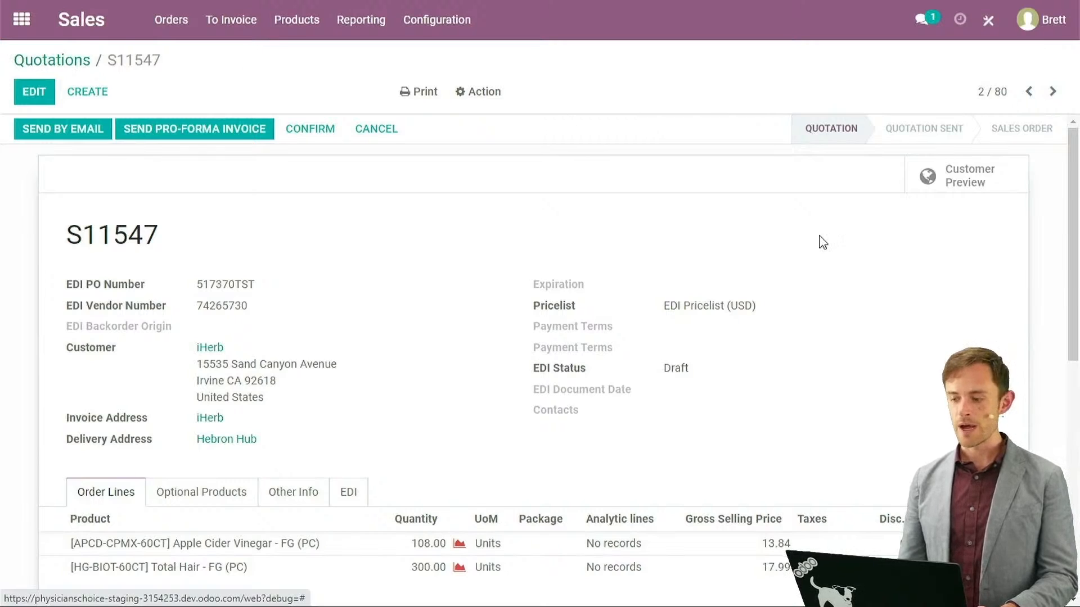
{"action": "left_click", "coordinate": [59, 60]}
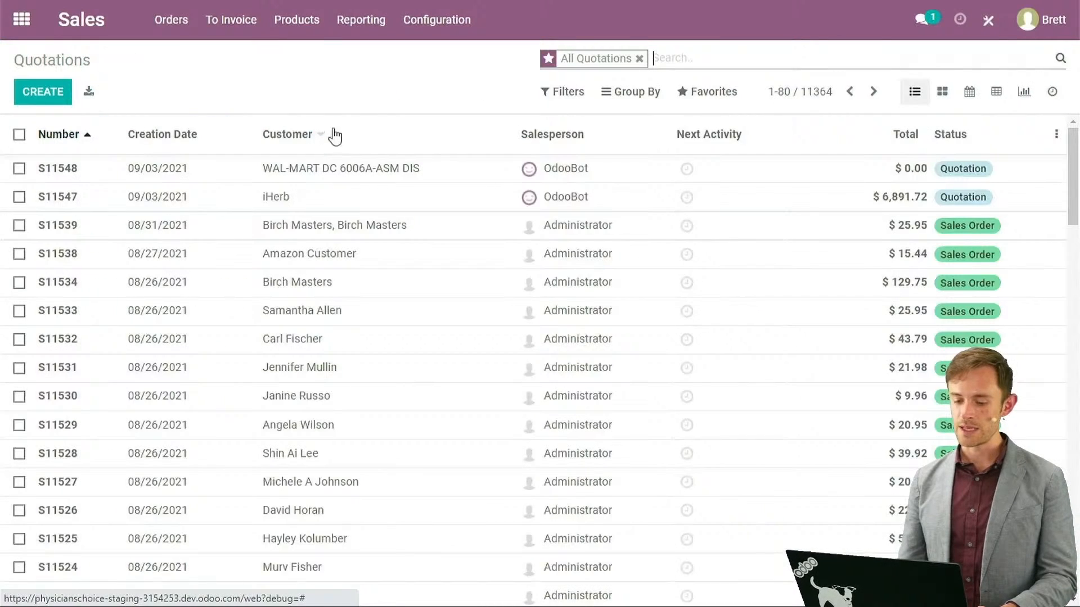
Open WAL-MART quotation S11548 and toggle the Description column on its optional products.
{"action": "left_click", "coordinate": [312, 174]}
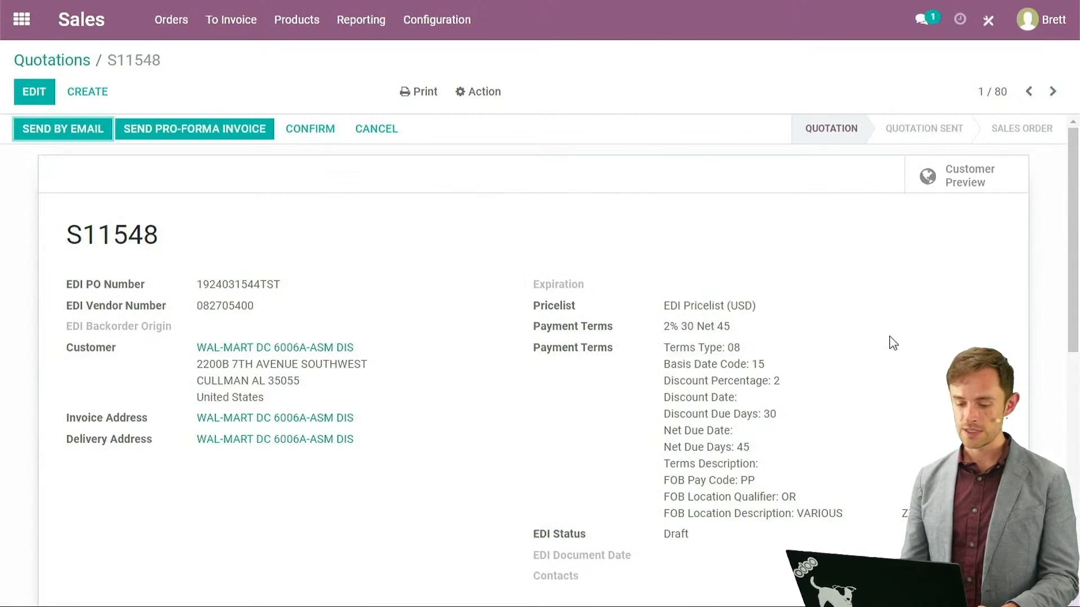
{"action": "left_click_drag", "start_coordinate": [1074, 251], "coordinate": [1074, 371]}
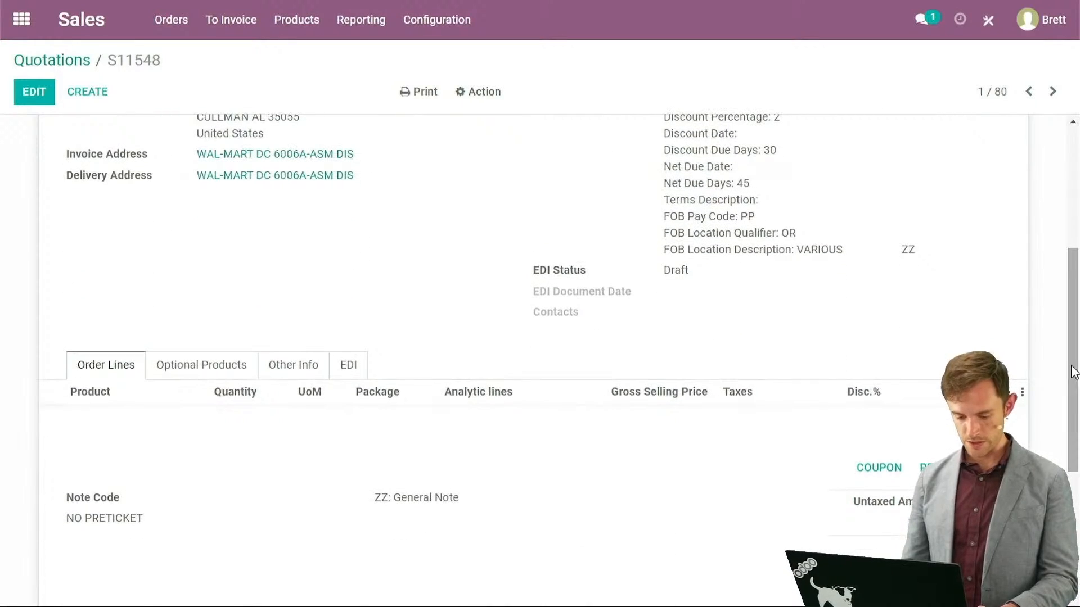
{"action": "left_click", "coordinate": [192, 367]}
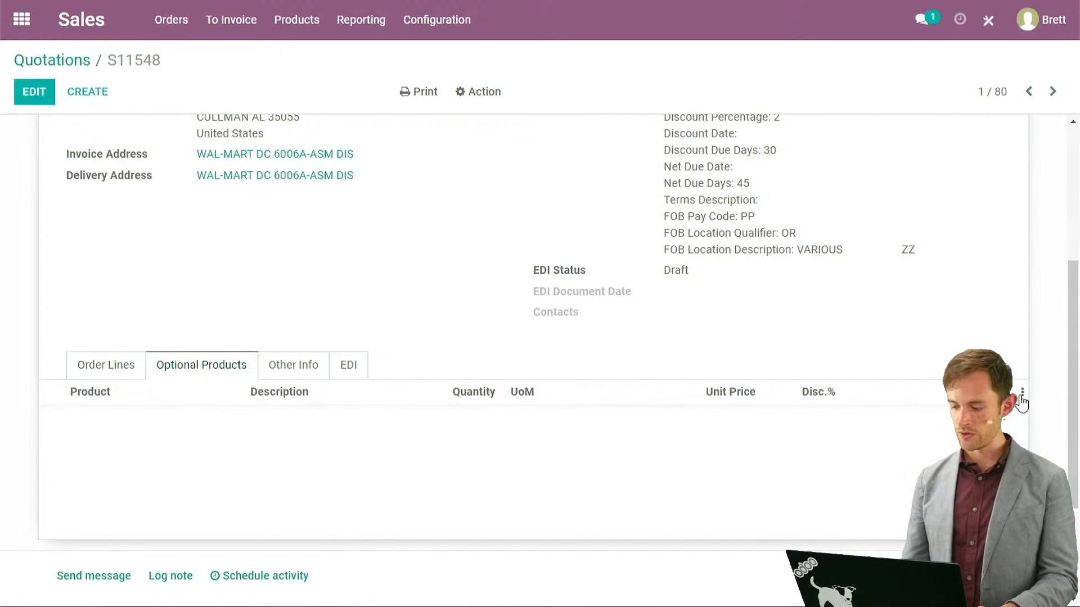
{"action": "left_click", "coordinate": [933, 423]}
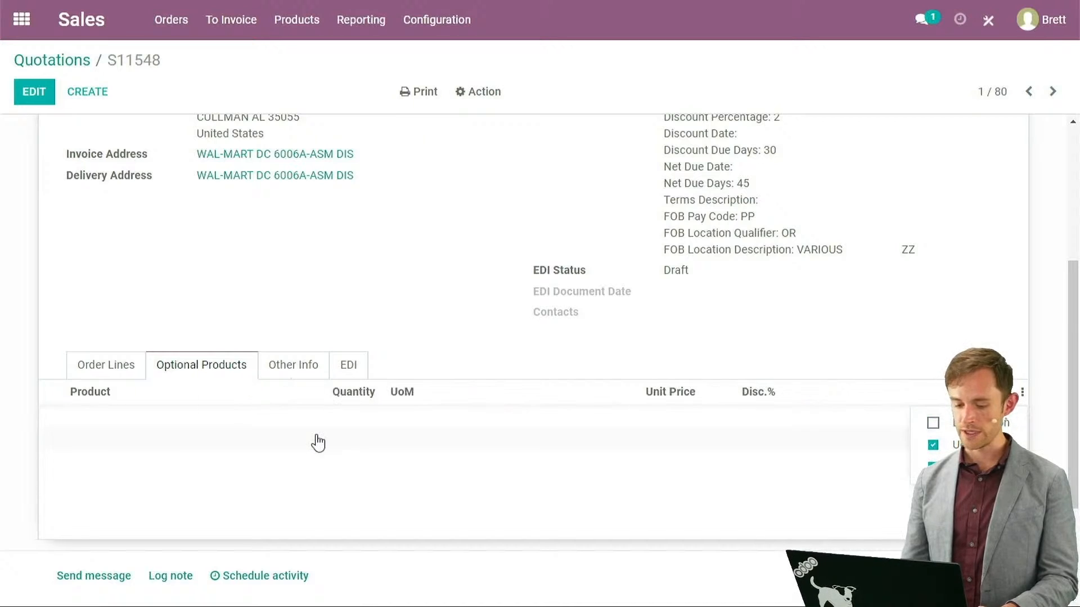
{"action": "left_click", "coordinate": [120, 366]}
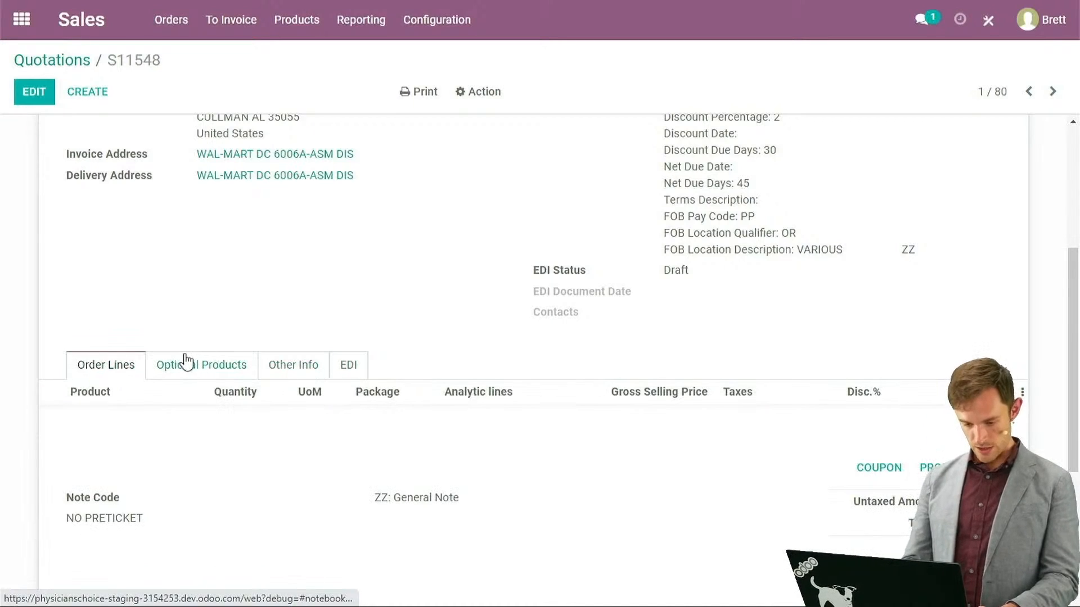
Show the Description column on S11548's order lines, then go back to the Quotations list.
{"action": "left_click", "coordinate": [1023, 392]}
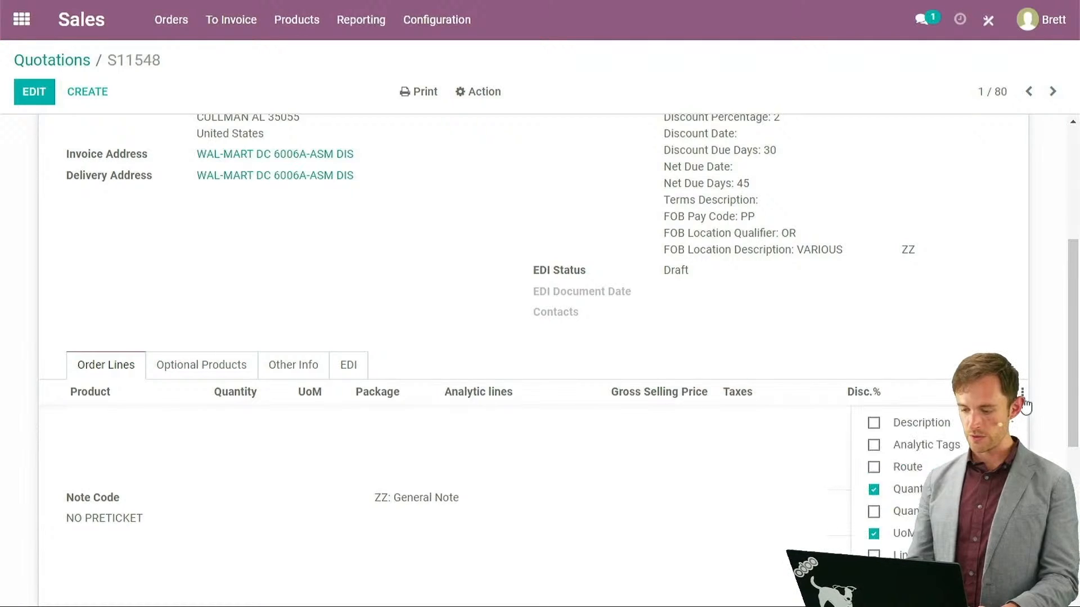
{"action": "left_click", "coordinate": [911, 423]}
{"action": "left_click", "coordinate": [435, 304]}
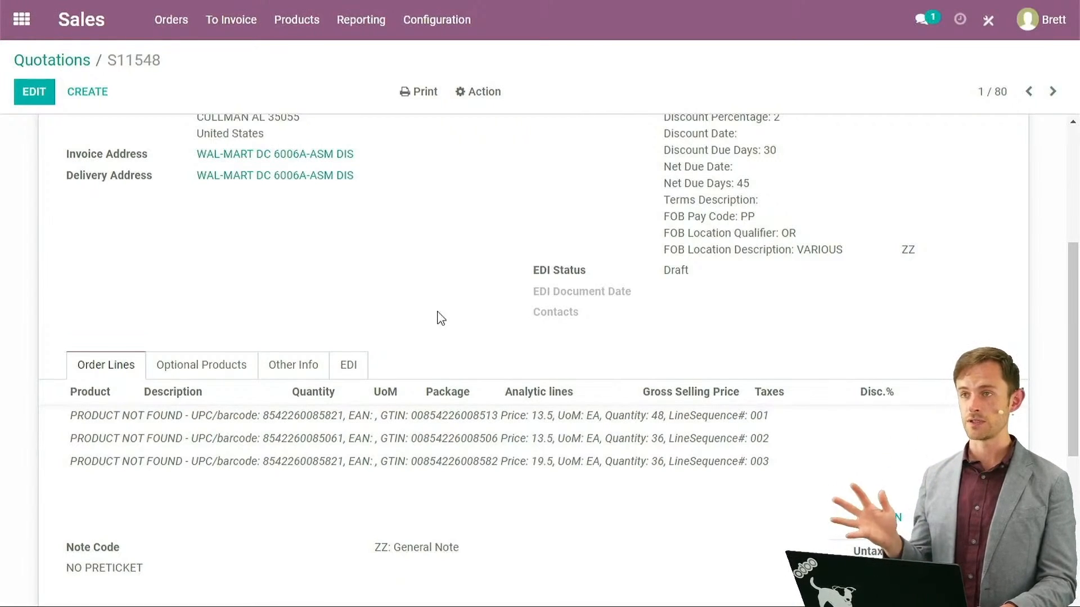
{"action": "left_click", "coordinate": [69, 62]}
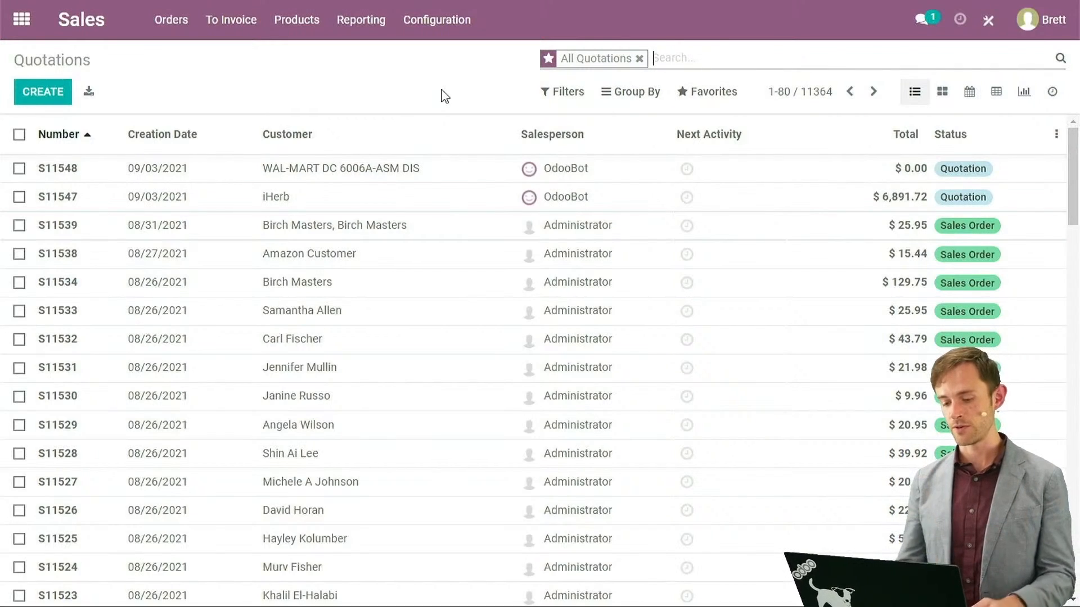
Open iHerb quotation S11547 and scroll through its header and two order lines.
{"action": "left_click", "coordinate": [278, 196]}
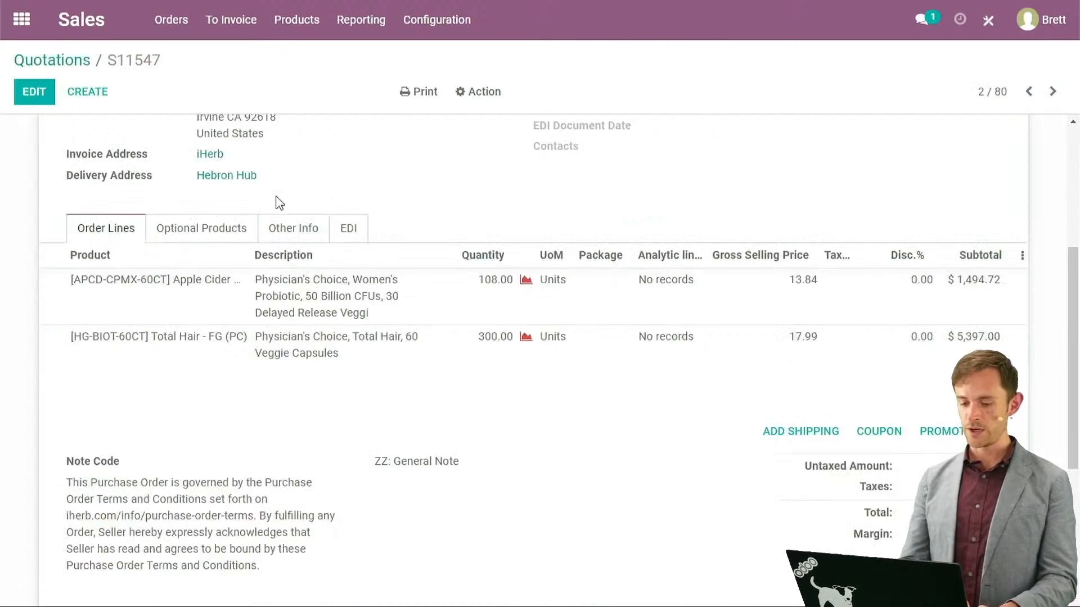
{"action": "scroll", "coordinate": [1071, 307], "scroll_direction": "up", "scroll_amount": 5}
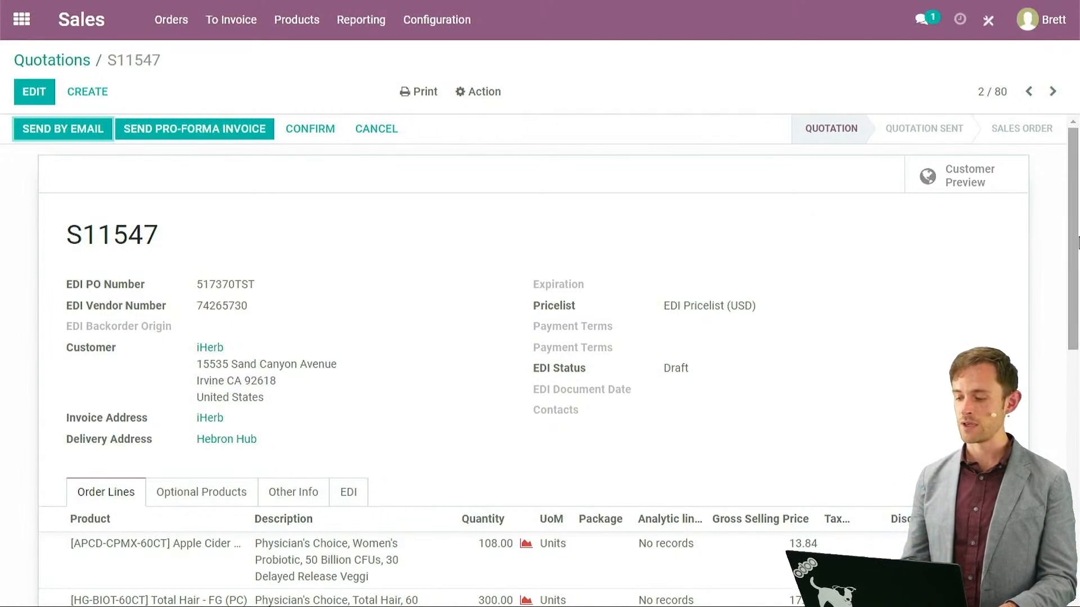
{"action": "scroll", "coordinate": [949, 241], "scroll_direction": "down", "scroll_amount": 3}
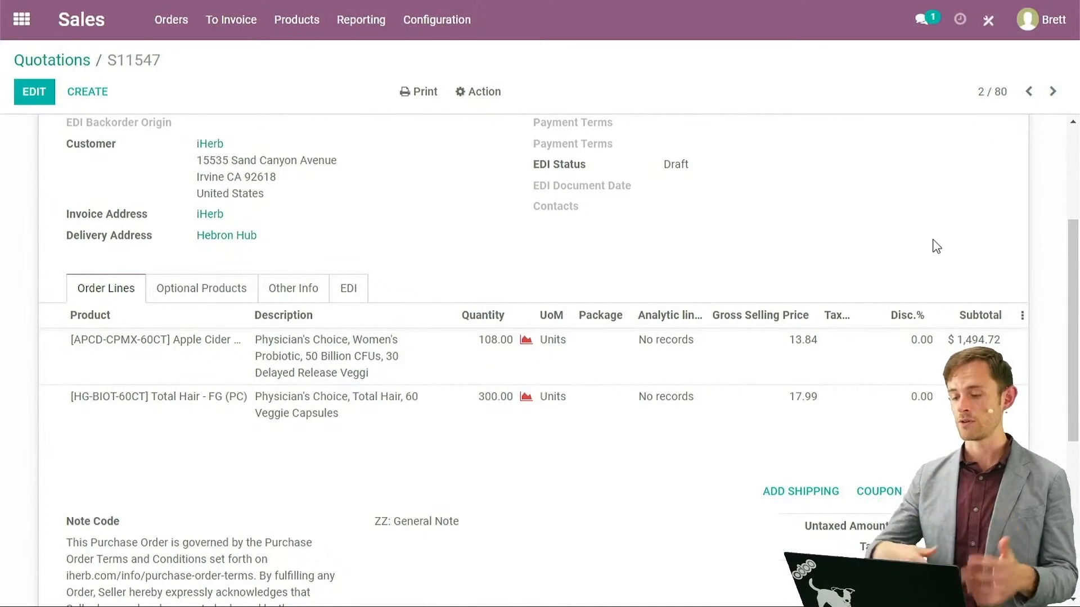
{"action": "scroll", "coordinate": [1073, 309], "scroll_direction": "up", "scroll_amount": 3}
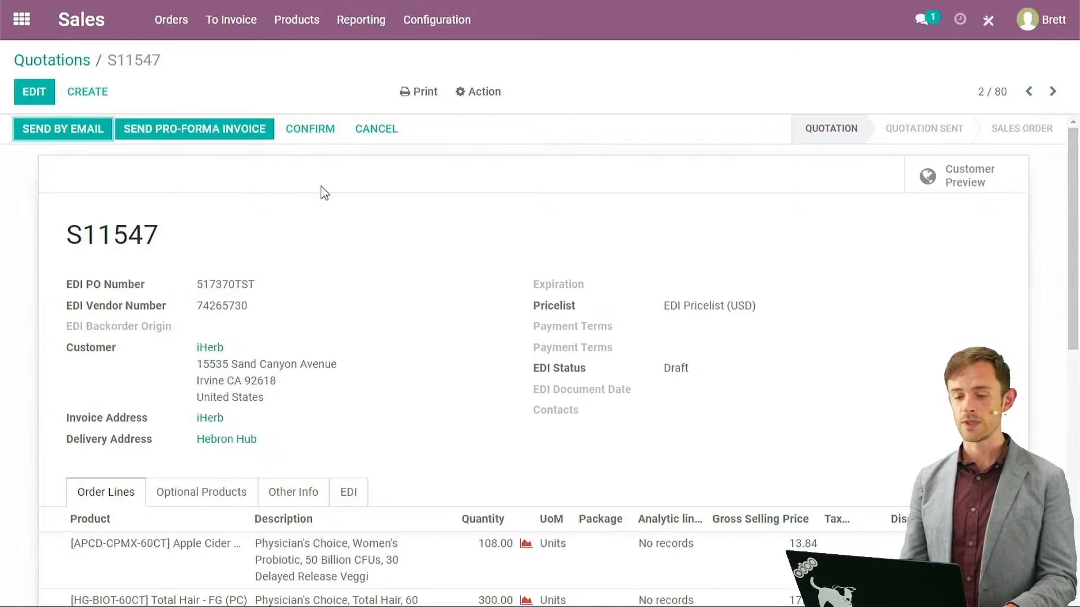
Confirm S11547 as a sales order and check the chatter log for the EDI file entry.
{"action": "left_click", "coordinate": [310, 130]}
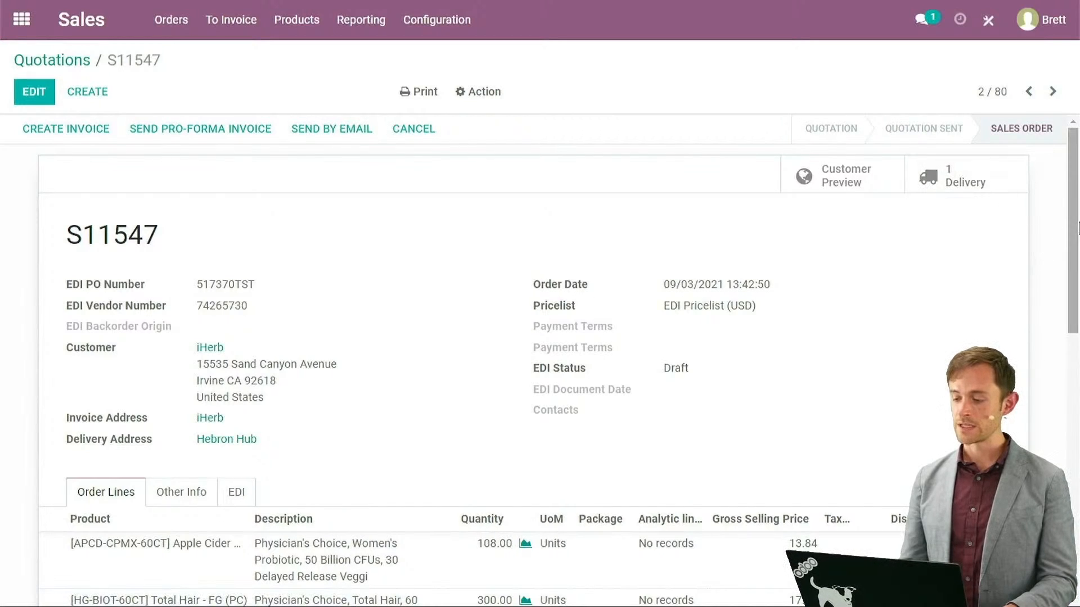
{"action": "left_click_drag", "start_coordinate": [1070, 226], "coordinate": [1071, 494]}
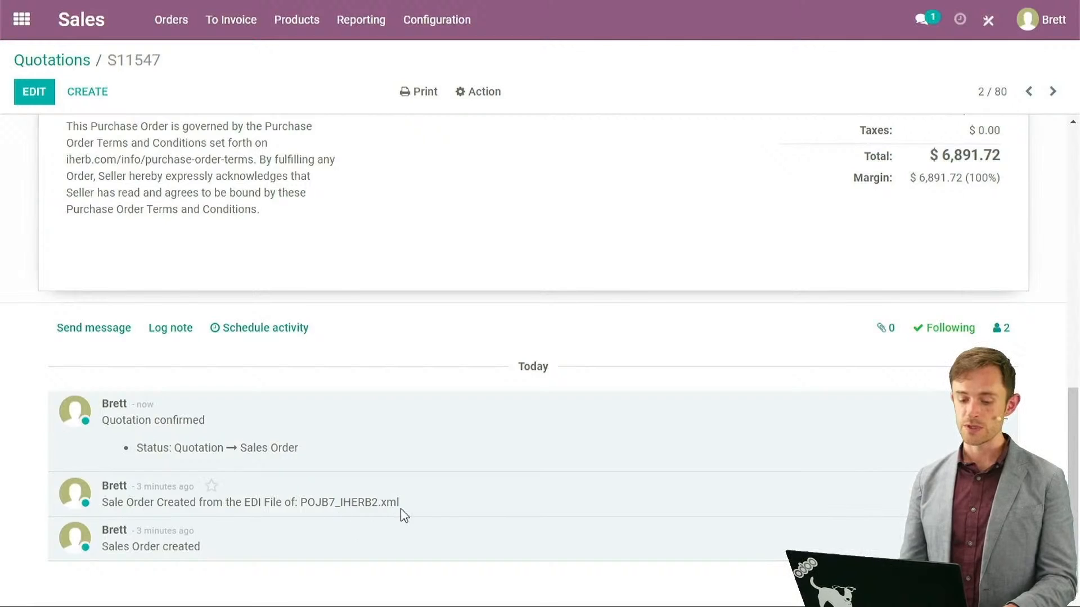
{"action": "left_click_drag", "start_coordinate": [398, 502], "coordinate": [313, 496]}
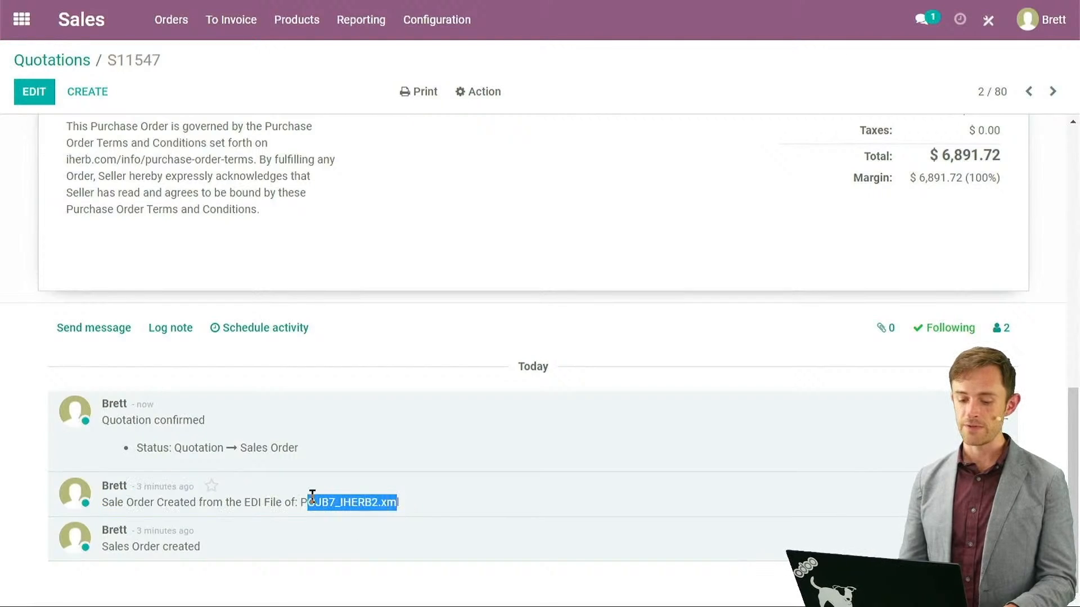
{"action": "left_click", "coordinate": [308, 496]}
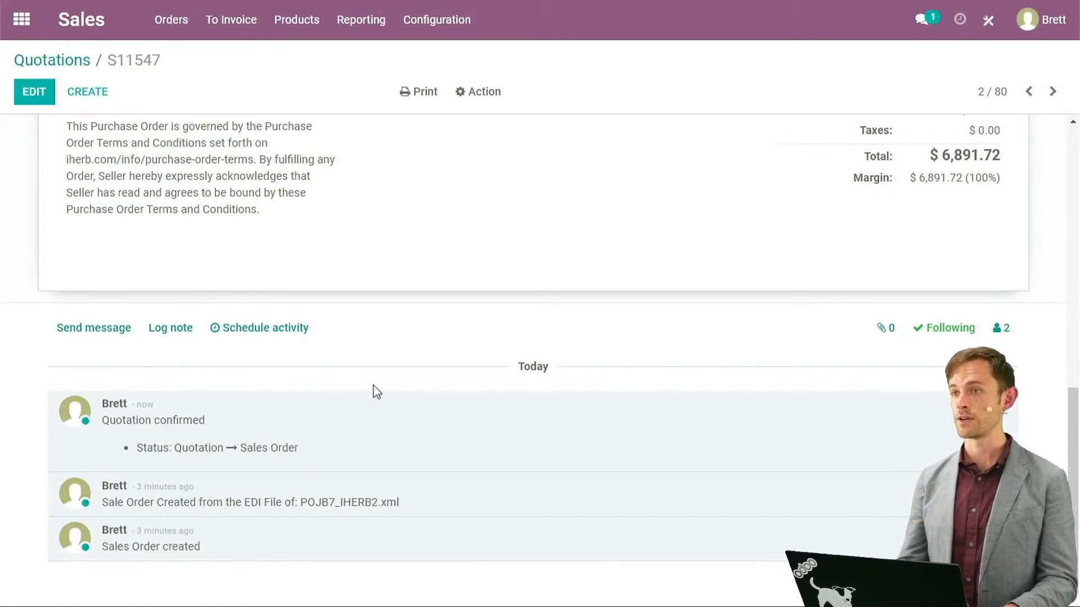
{"action": "left_click_drag", "start_coordinate": [1072, 396], "coordinate": [1078, 134]}
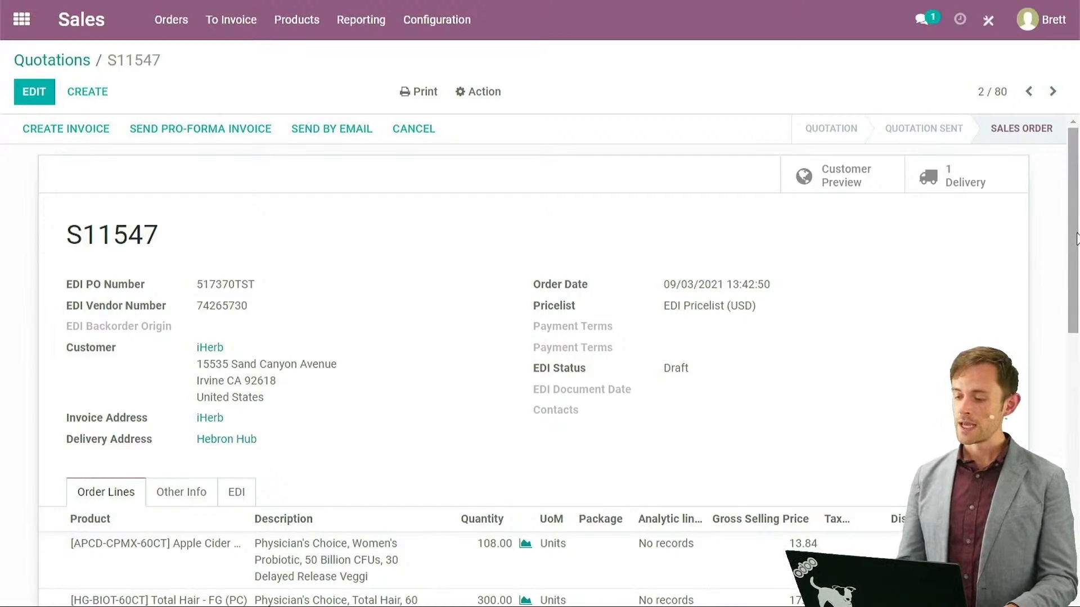
Open delivery WH/OUT/00044 from S11547, attempt Put in Pack, and dismiss the missing-quantity error.
{"action": "left_click", "coordinate": [966, 187]}
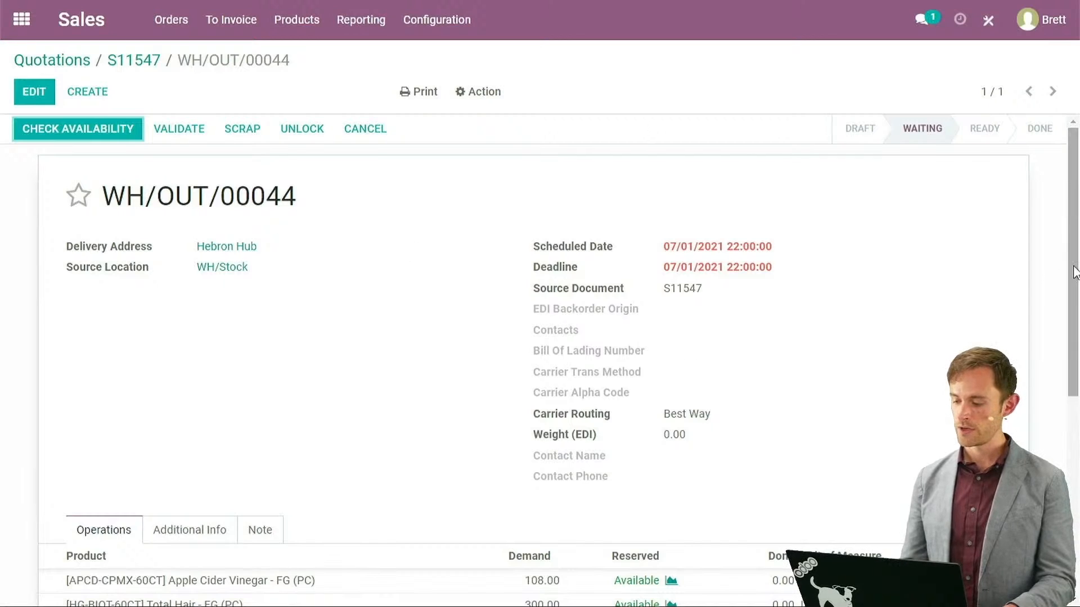
{"action": "left_click_drag", "start_coordinate": [1074, 272], "coordinate": [1062, 367]}
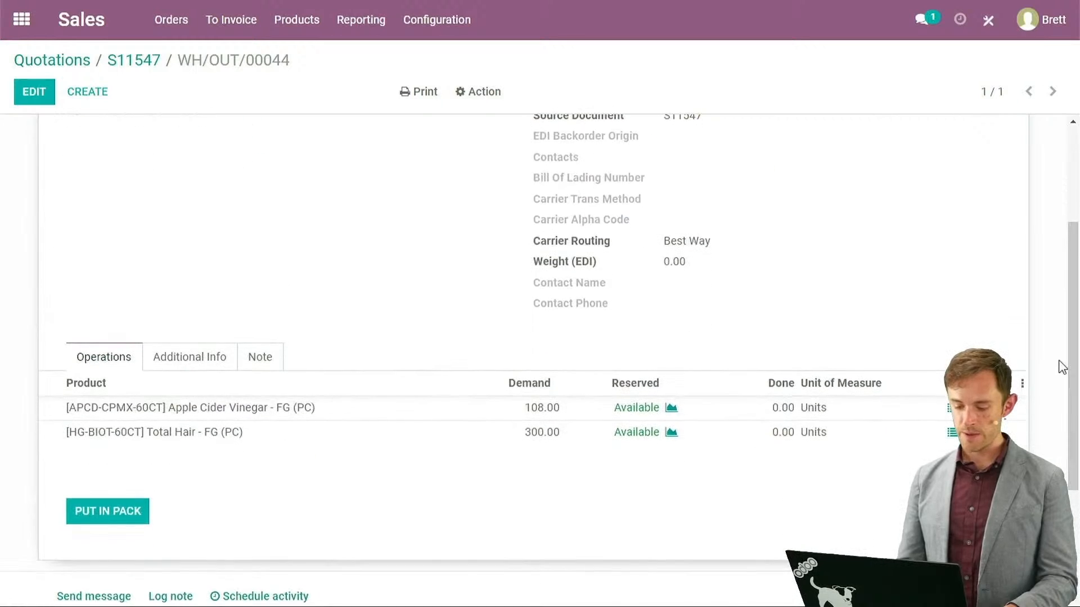
{"action": "left_click", "coordinate": [108, 510]}
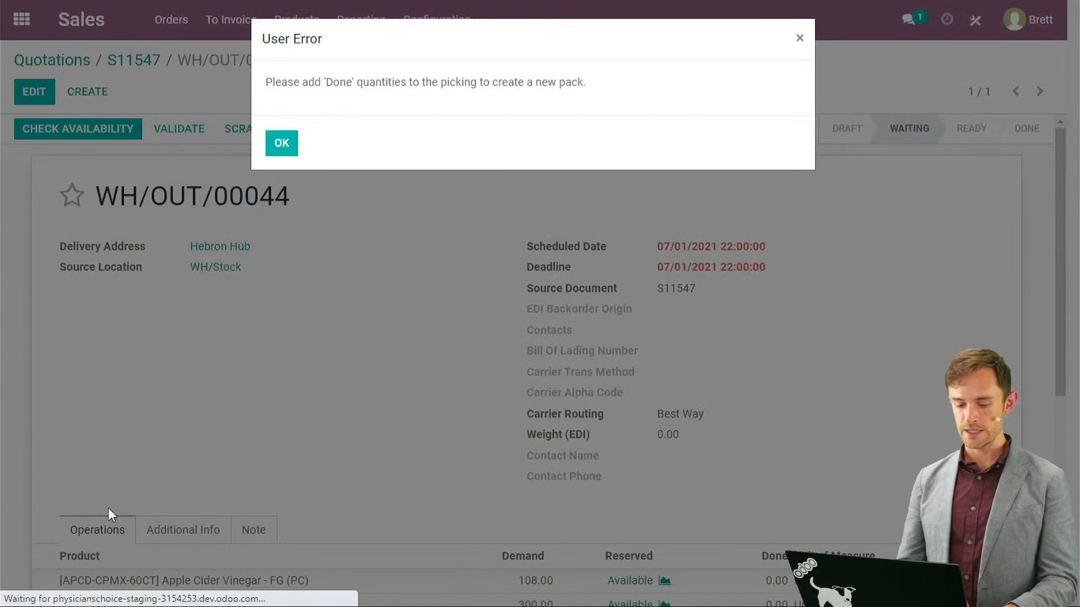
{"action": "left_click", "coordinate": [280, 146]}
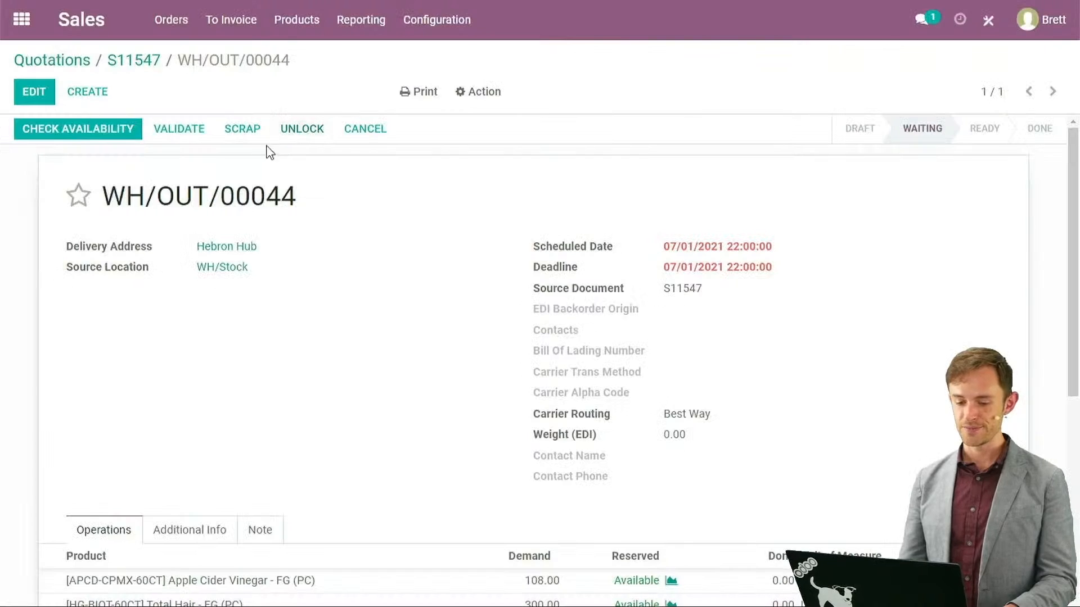
{"action": "left_click_drag", "start_coordinate": [1074, 328], "coordinate": [1067, 432]}
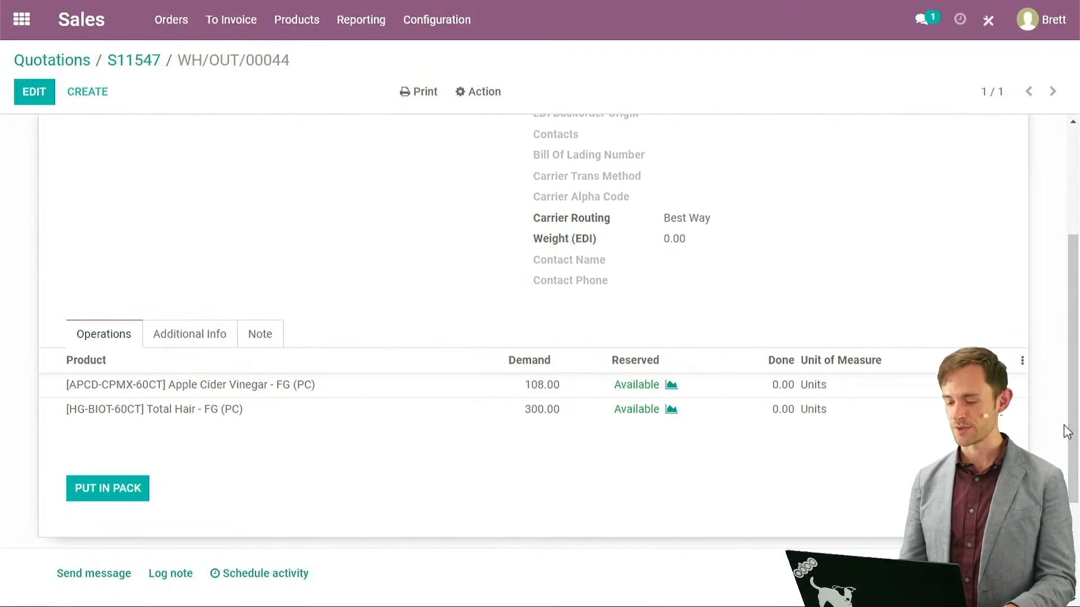
Record 108 done units of Apple Cider Vinegar from lot 0000013 on WH/OUT/00044.
{"action": "left_click", "coordinate": [35, 91]}
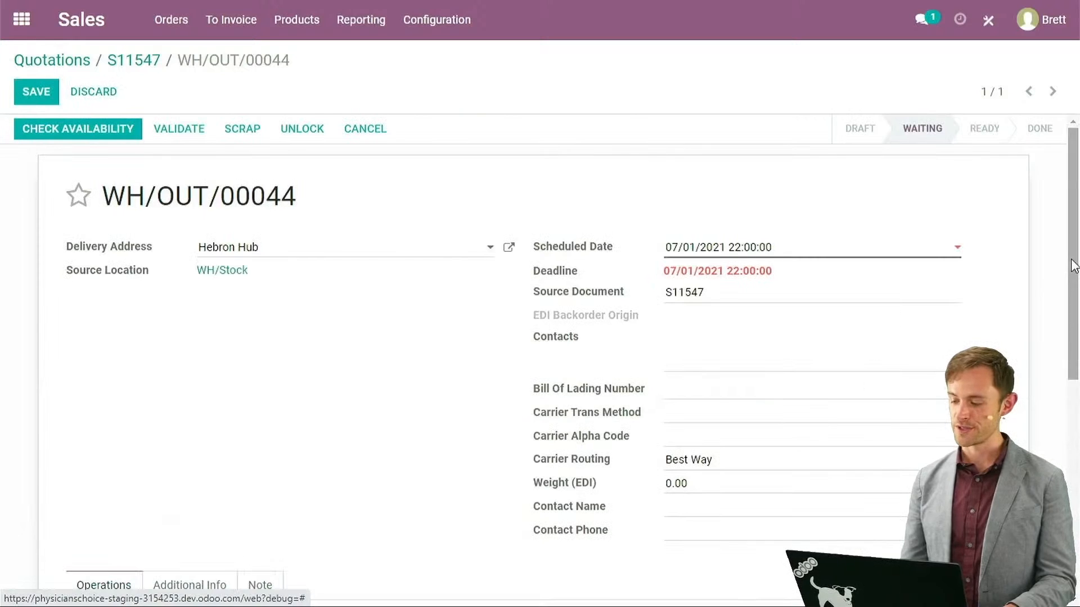
{"action": "left_click_drag", "start_coordinate": [1074, 267], "coordinate": [1057, 473]}
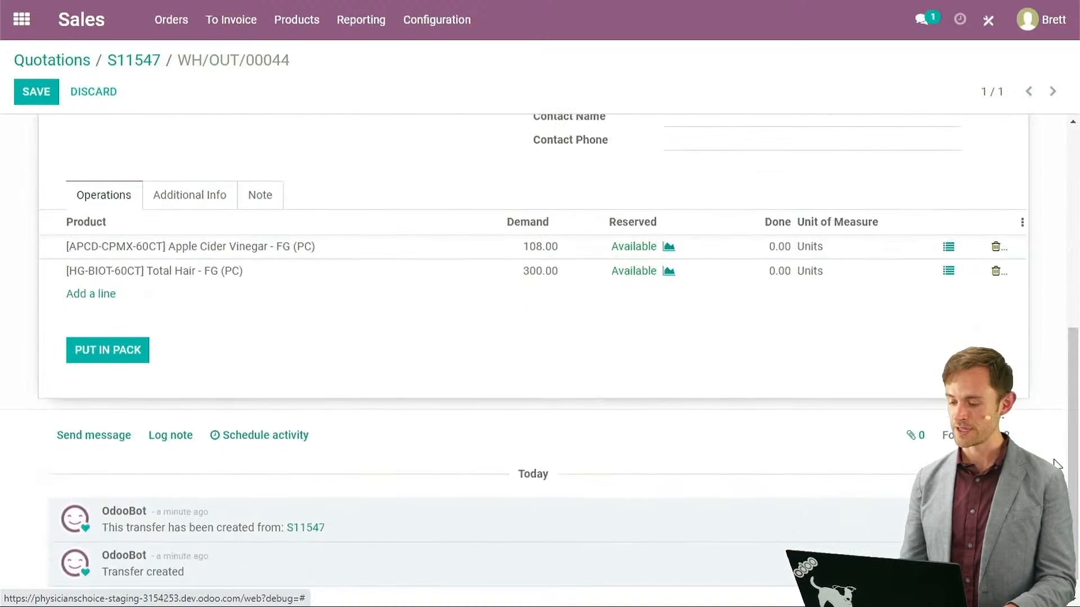
{"action": "left_click", "coordinate": [949, 248]}
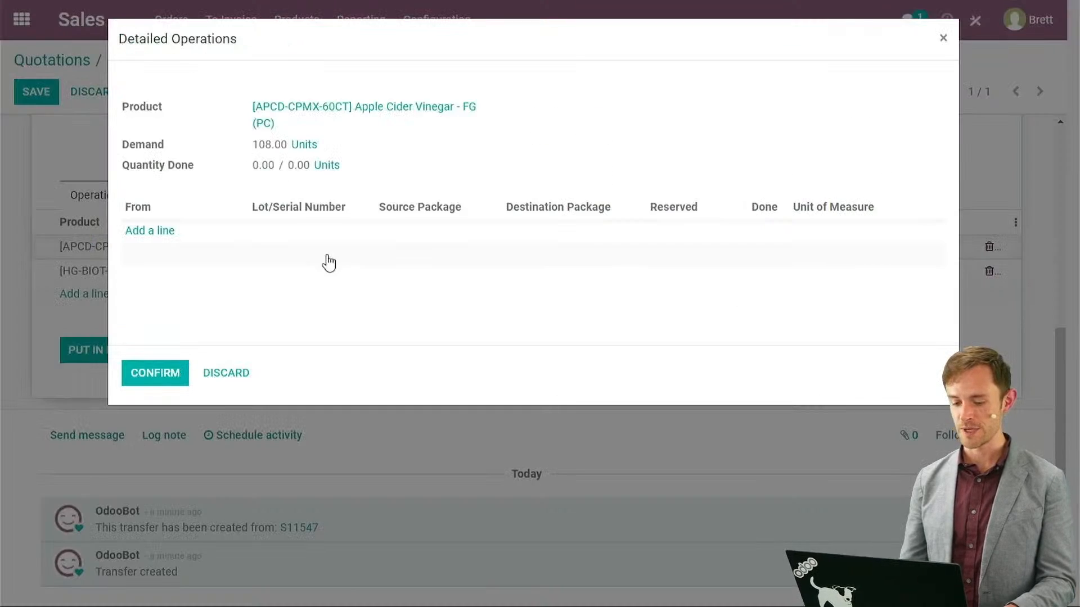
{"action": "left_click", "coordinate": [151, 232]}
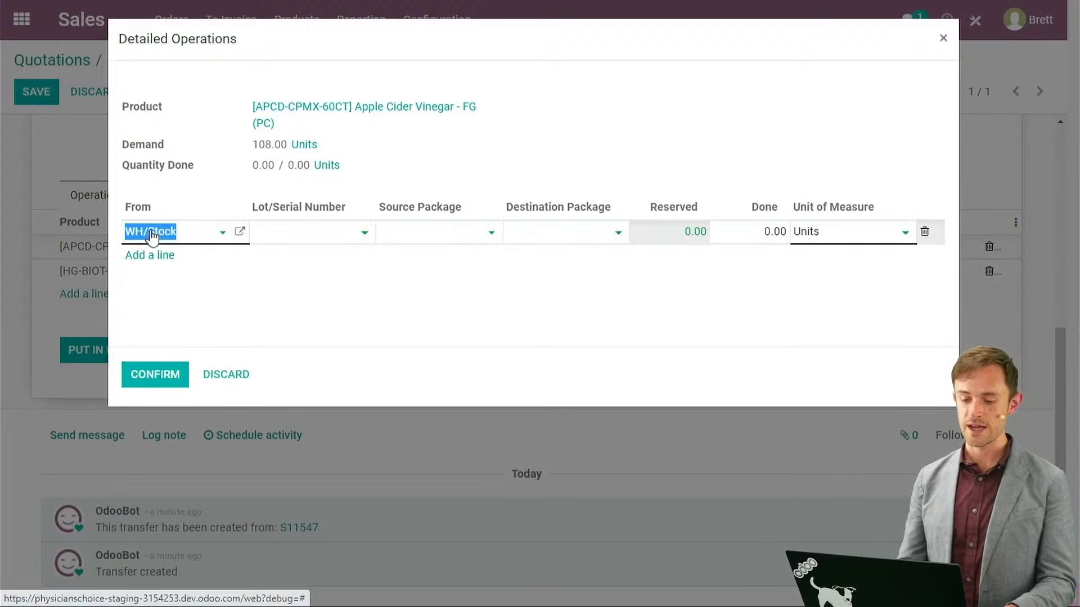
{"action": "left_click", "coordinate": [287, 240]}
{"action": "left_click", "coordinate": [300, 321]}
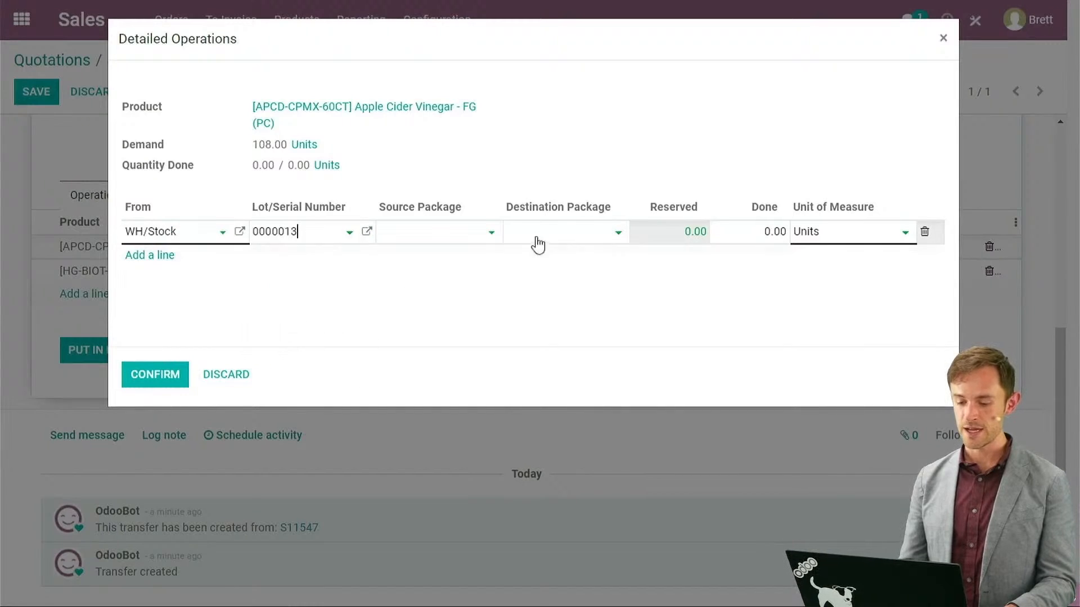
{"action": "left_click", "coordinate": [744, 233]}
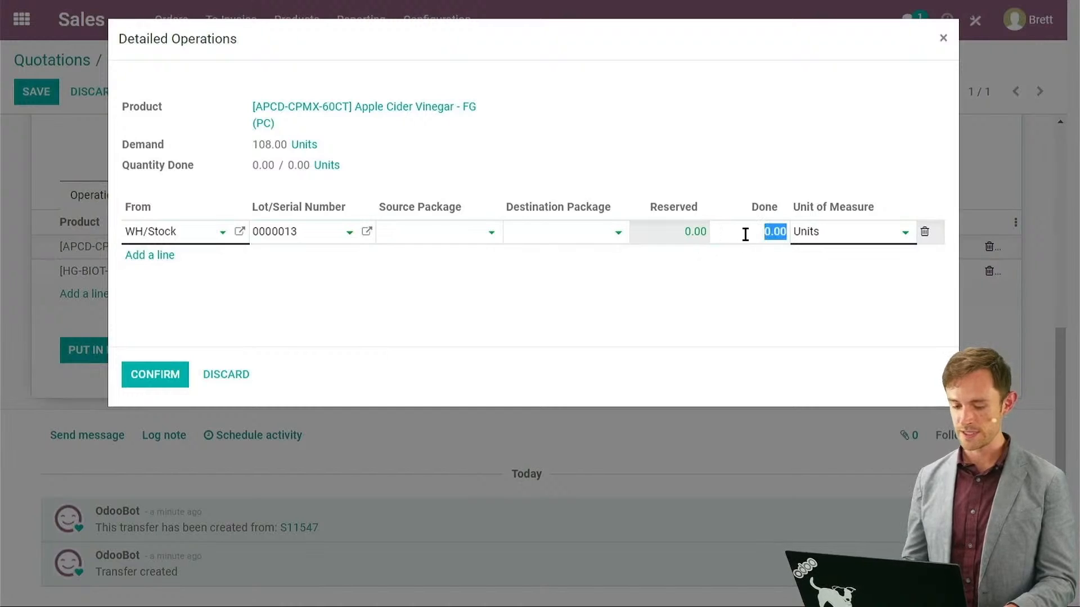
{"action": "type", "text": "108"}
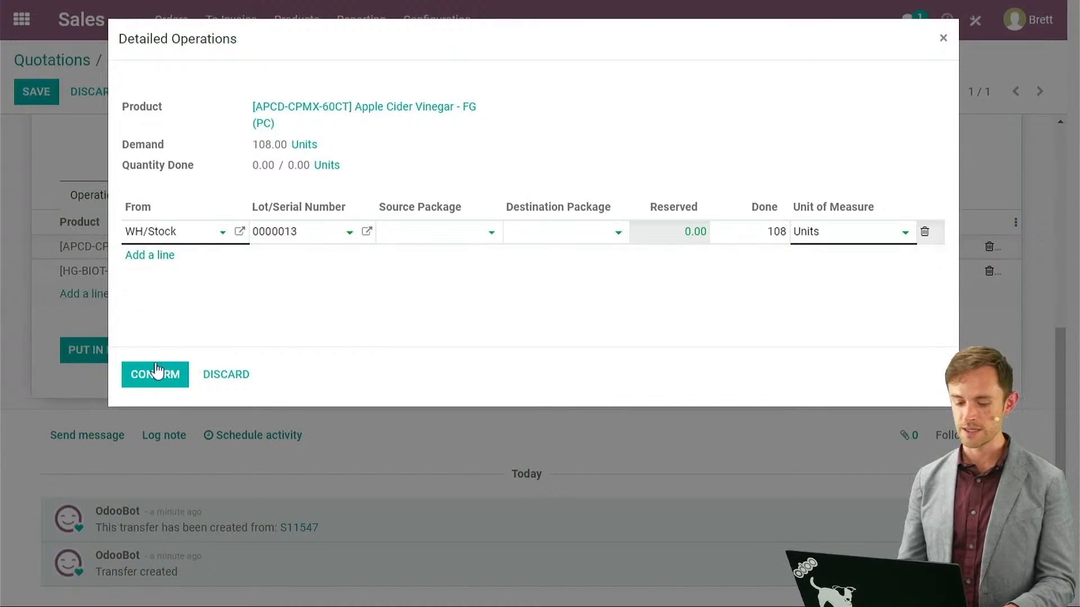
{"action": "left_click", "coordinate": [153, 365]}
{"action": "scroll", "coordinate": [787, 304], "scroll_direction": "up", "scroll_amount": 7}
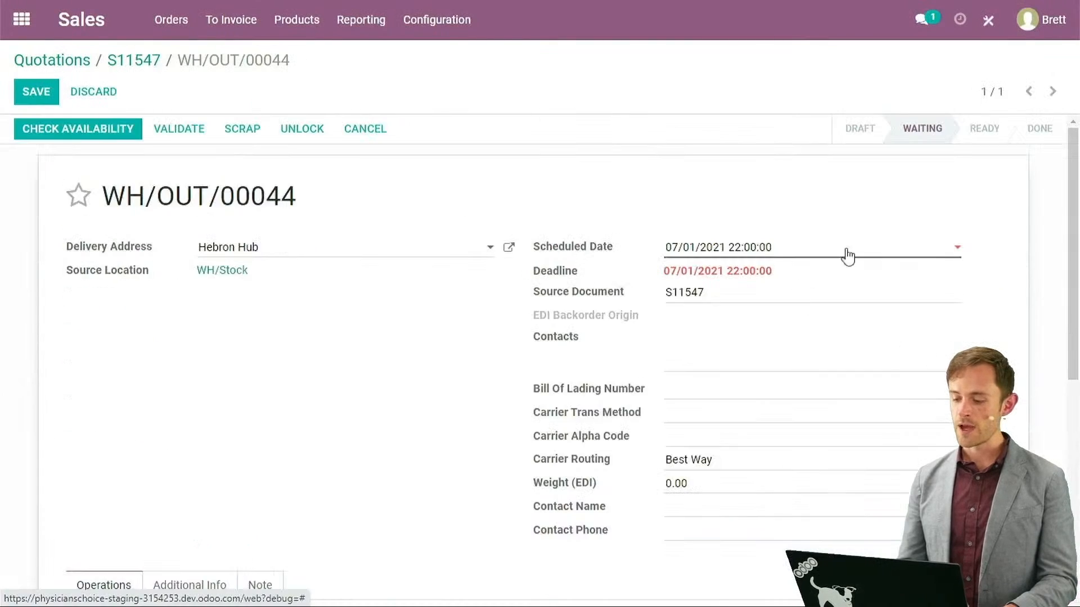
{"action": "left_click_drag", "start_coordinate": [1078, 334], "coordinate": [1067, 509]}
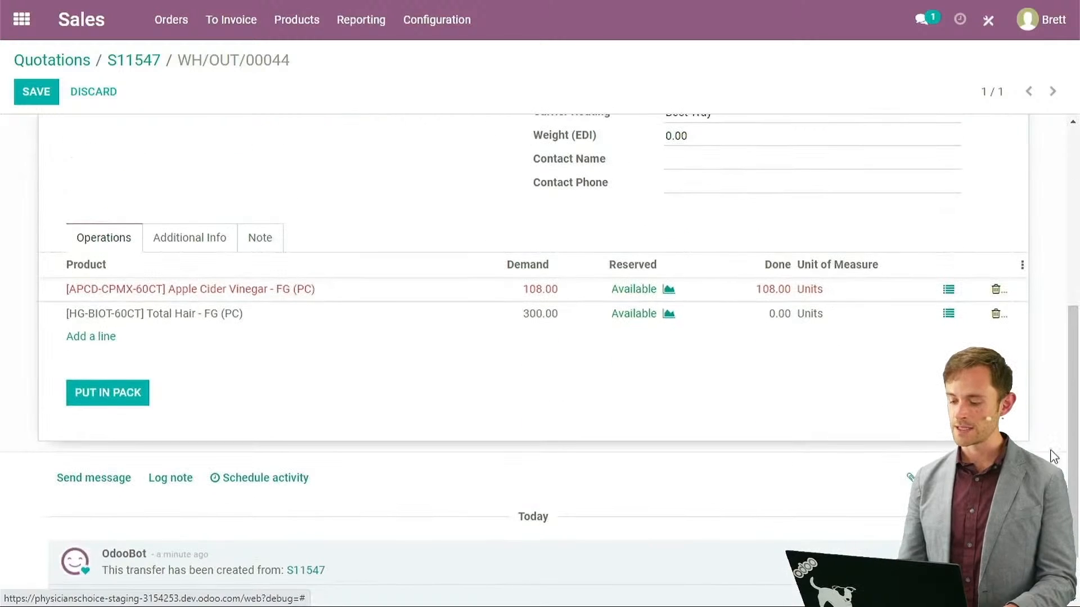
Record 300 done units of Total Hair from lot 0000014.
{"action": "left_click", "coordinate": [949, 316]}
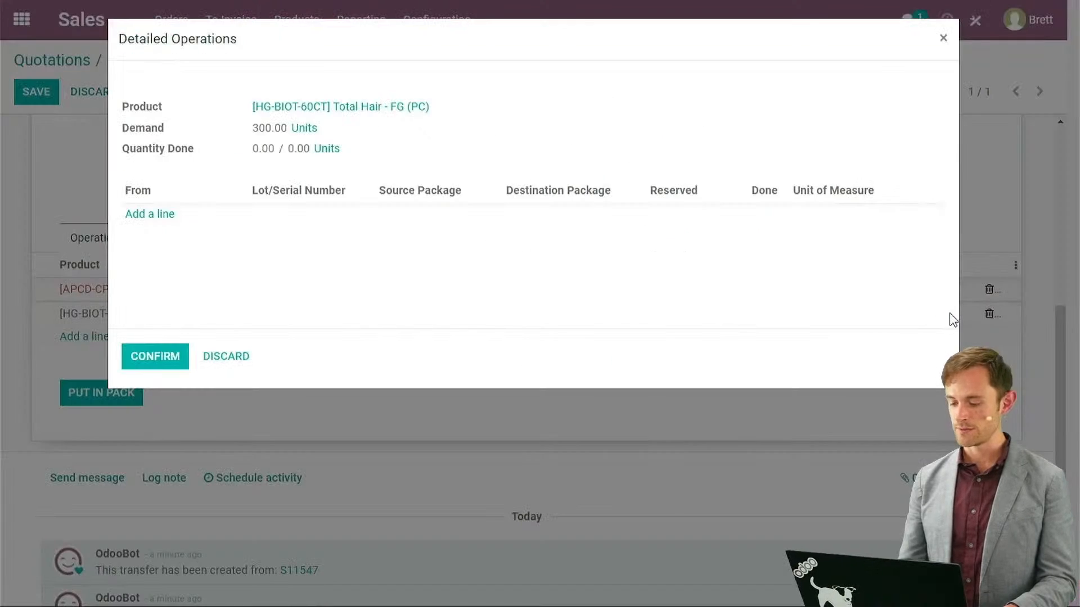
{"action": "left_click", "coordinate": [165, 220]}
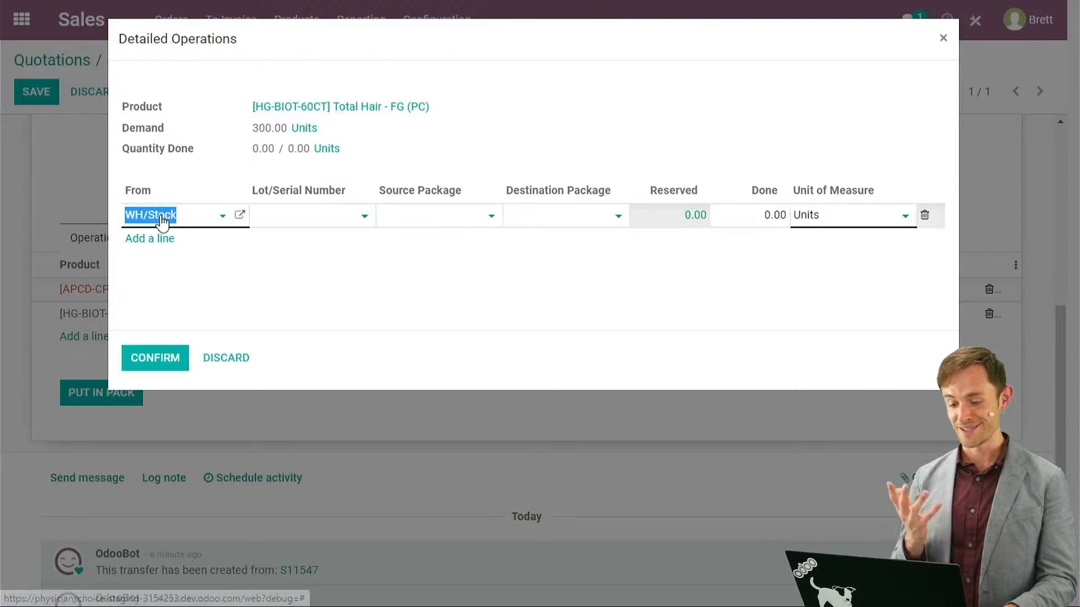
{"action": "left_click", "coordinate": [275, 215]}
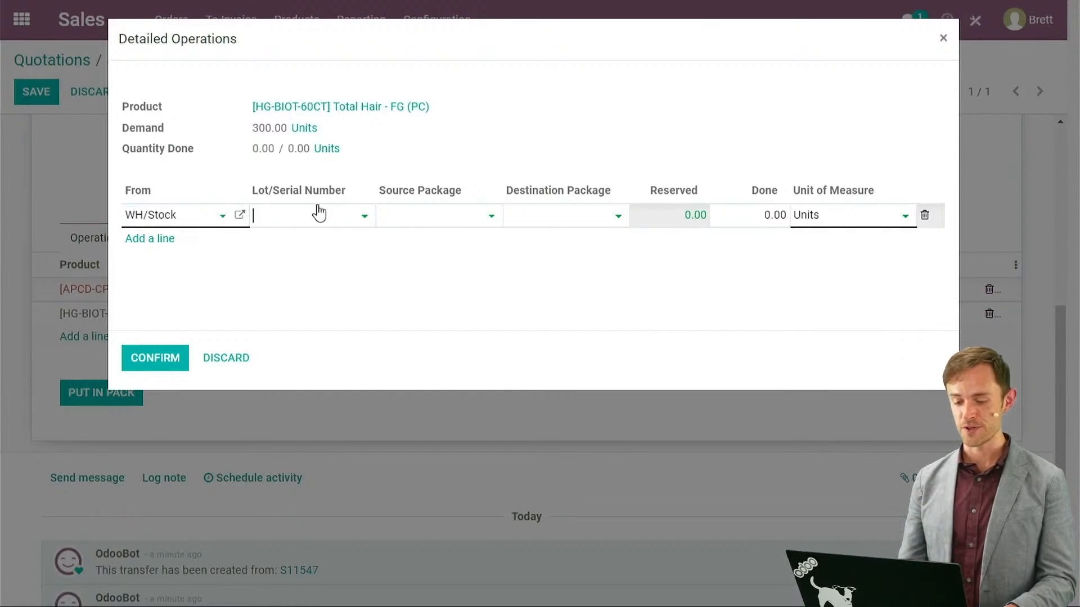
{"action": "left_click", "coordinate": [352, 220]}
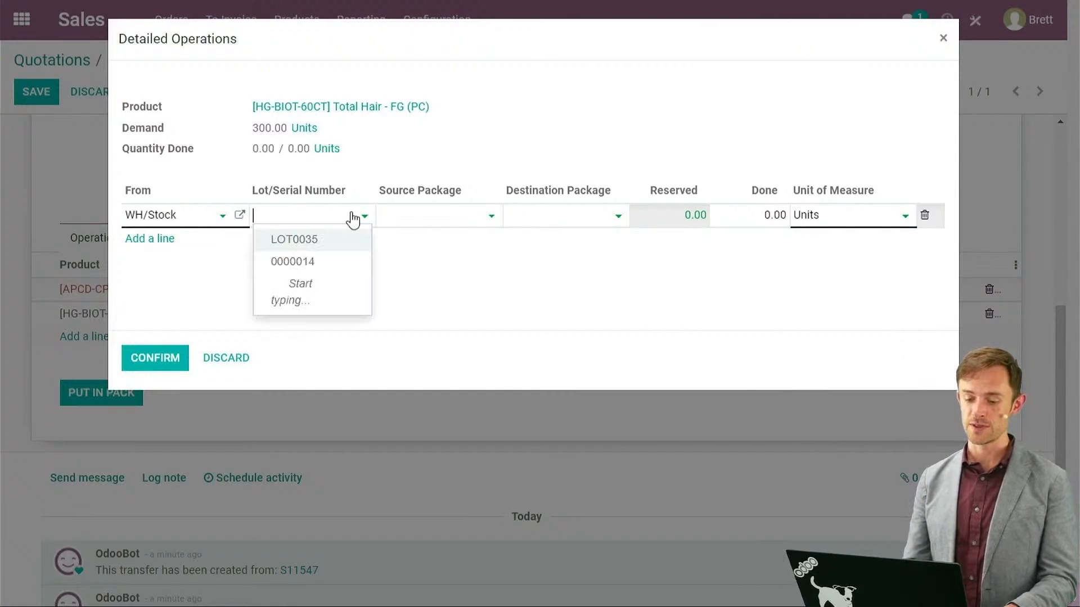
{"action": "left_click", "coordinate": [303, 259]}
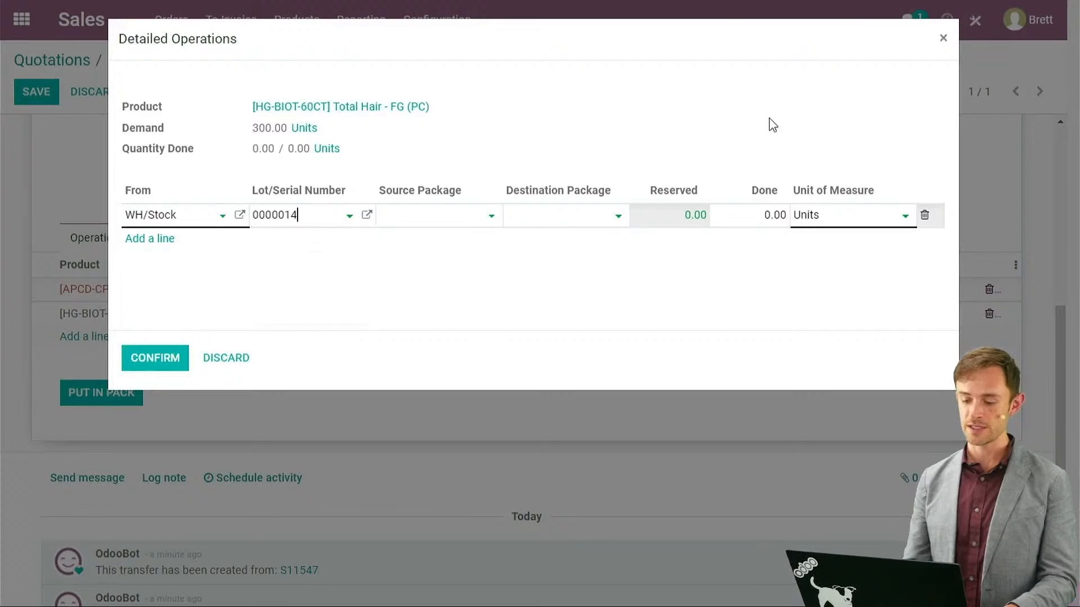
{"action": "left_click", "coordinate": [744, 215]}
{"action": "type", "text": "300"}
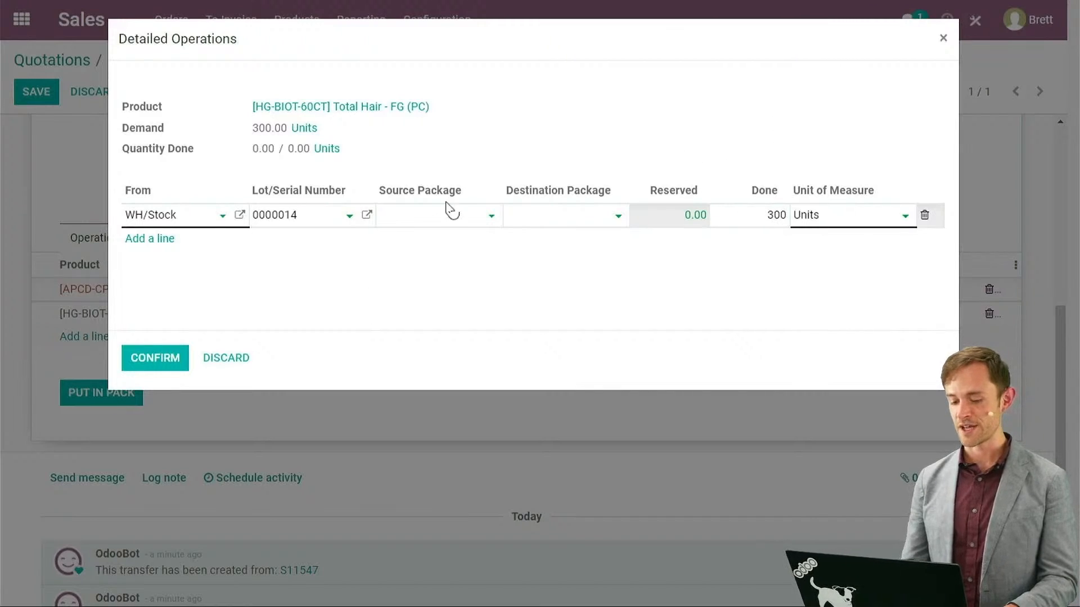
{"action": "left_click", "coordinate": [156, 344]}
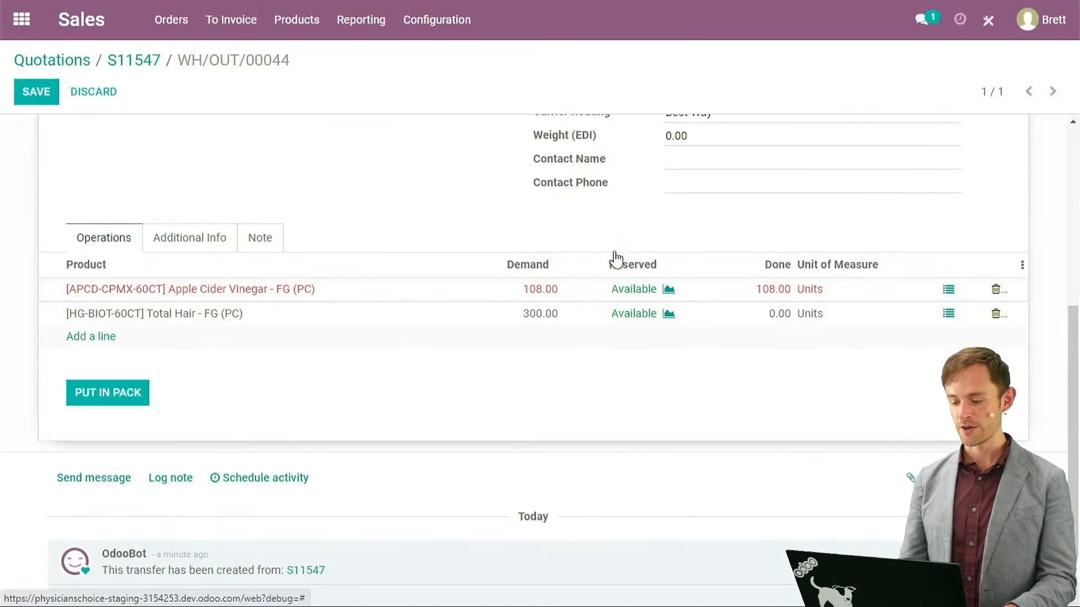
{"action": "left_click_drag", "start_coordinate": [1074, 271], "coordinate": [1074, 486]}
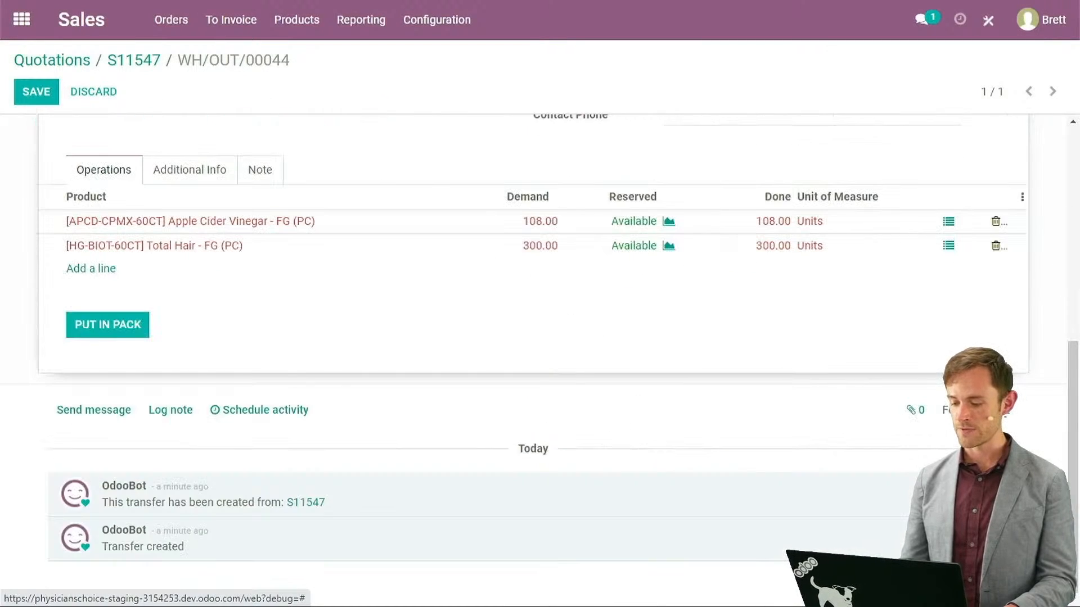
Put both products in a pack and validate WH/OUT/00044 so it shows Done.
{"action": "left_click", "coordinate": [124, 336]}
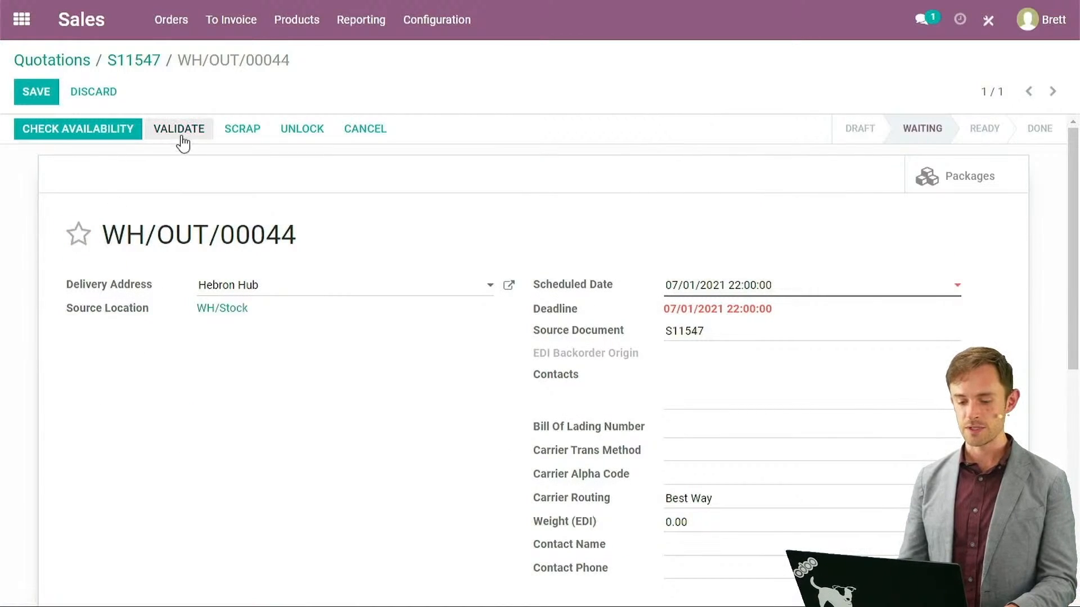
{"action": "left_click", "coordinate": [181, 137]}
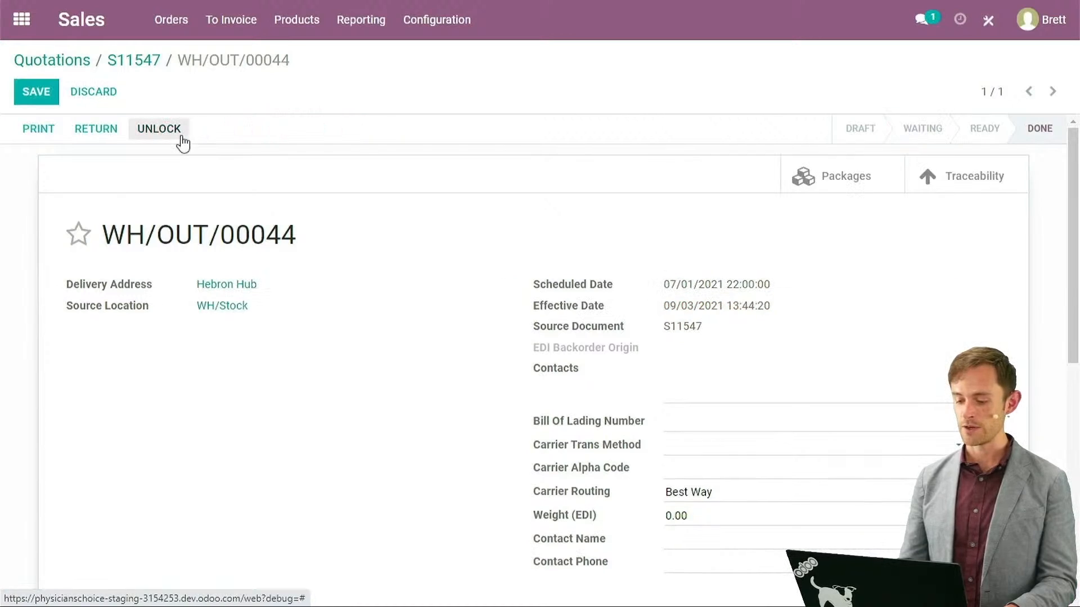
{"action": "left_click_drag", "start_coordinate": [1071, 189], "coordinate": [1077, 417]}
{"action": "scroll", "coordinate": [1057, 397], "scroll_direction": "down", "scroll_amount": 3}
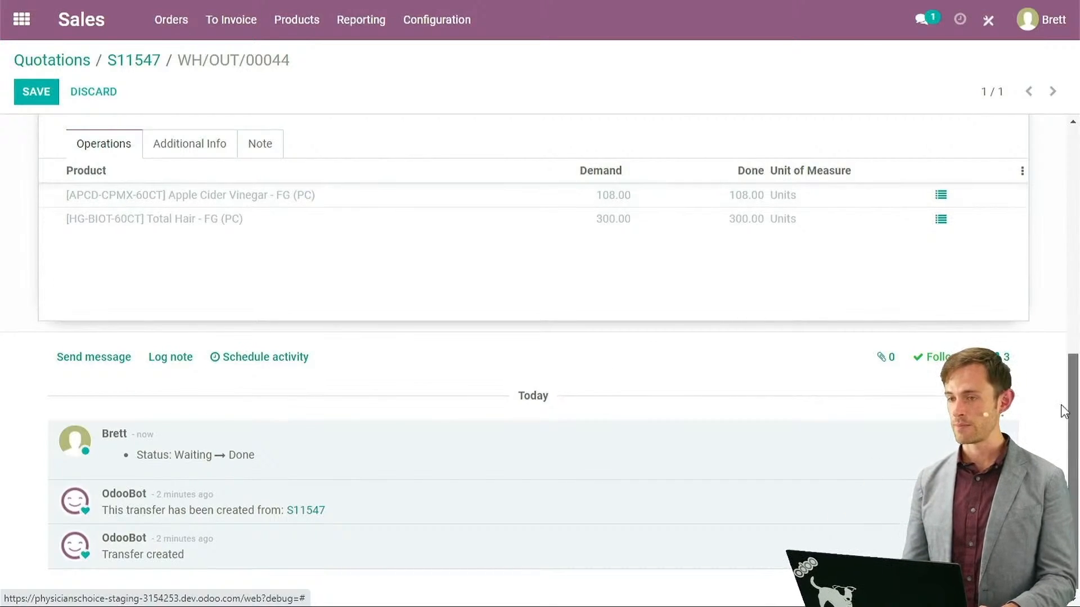
{"action": "left_click_drag", "start_coordinate": [1072, 393], "coordinate": [1055, 46]}
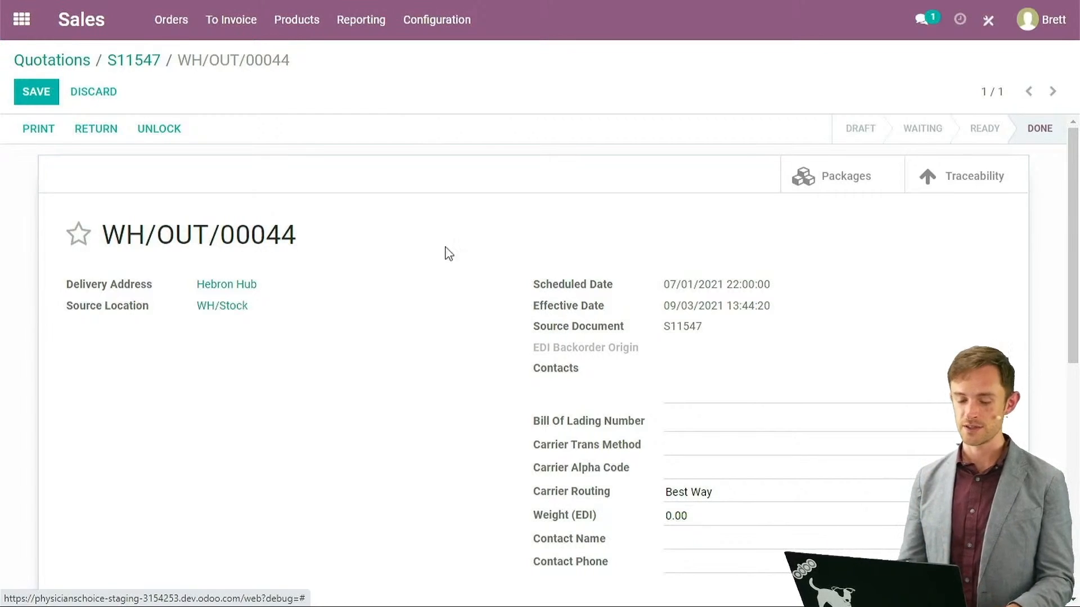
Open the iHerb order S11547 from the Sales app's Orders list.
{"action": "left_click", "coordinate": [21, 21]}
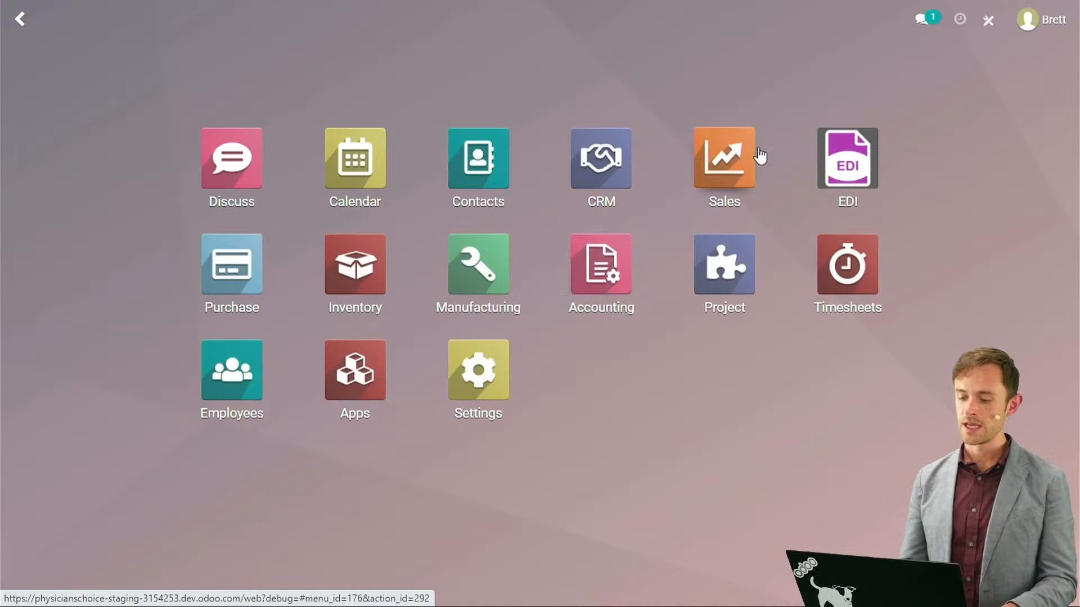
{"action": "left_click", "coordinate": [724, 153]}
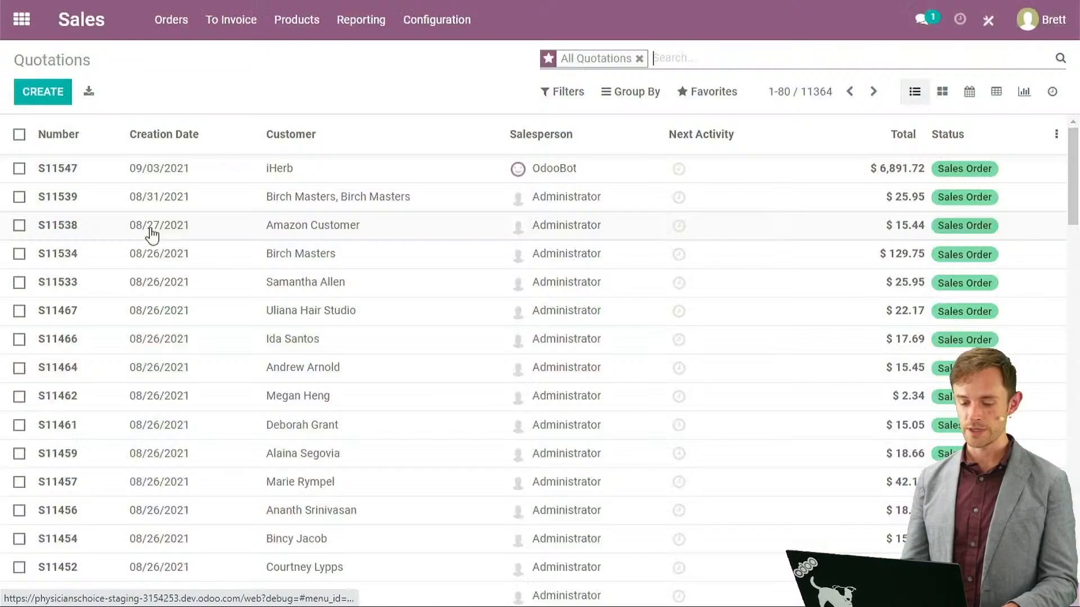
{"action": "left_click", "coordinate": [171, 20]}
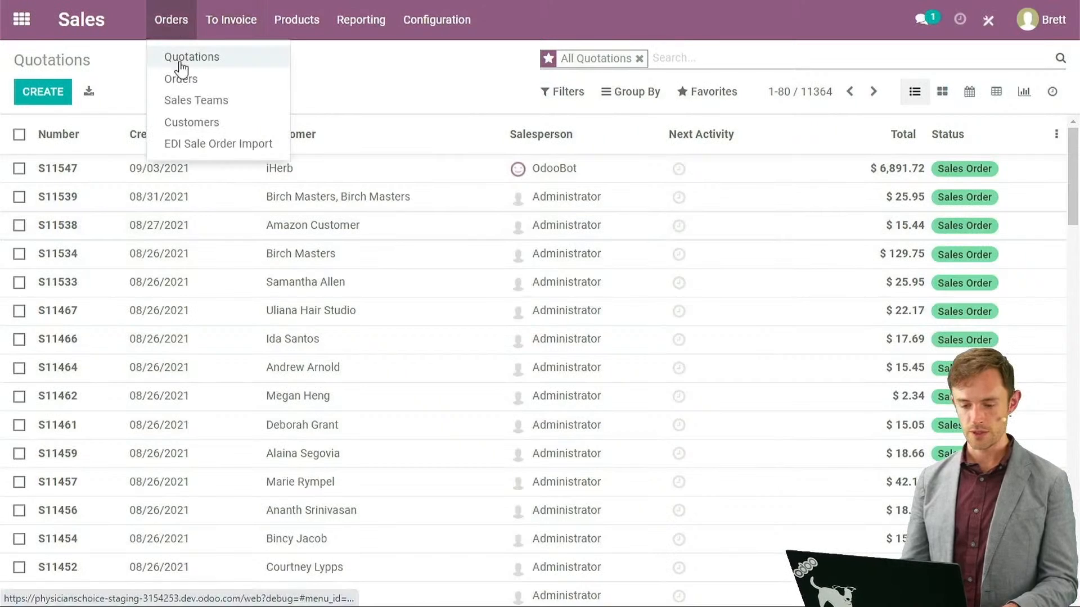
{"action": "left_click", "coordinate": [183, 82]}
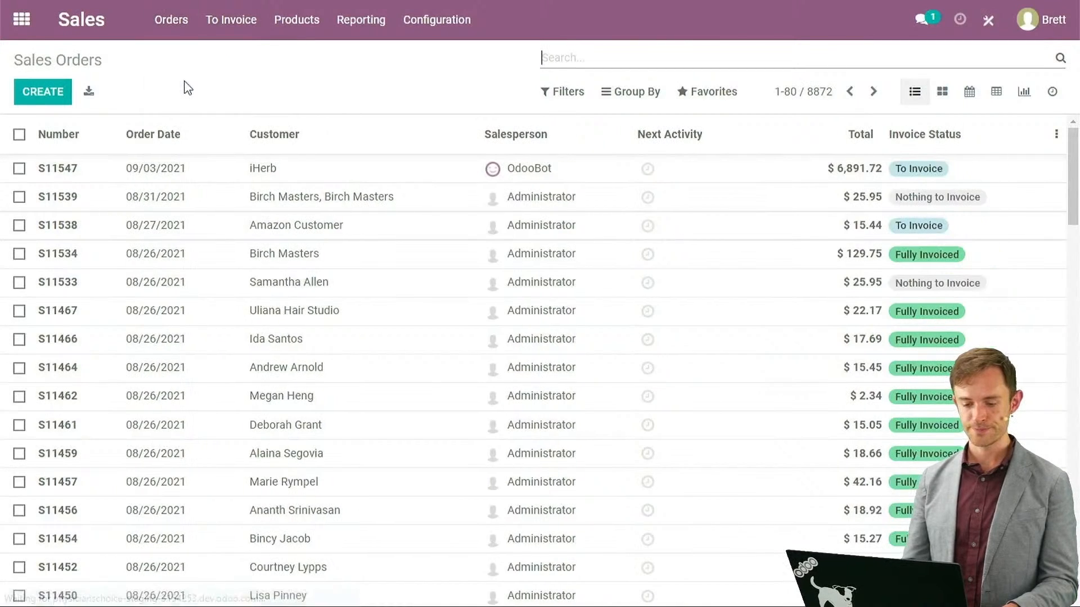
{"action": "left_click", "coordinate": [272, 172]}
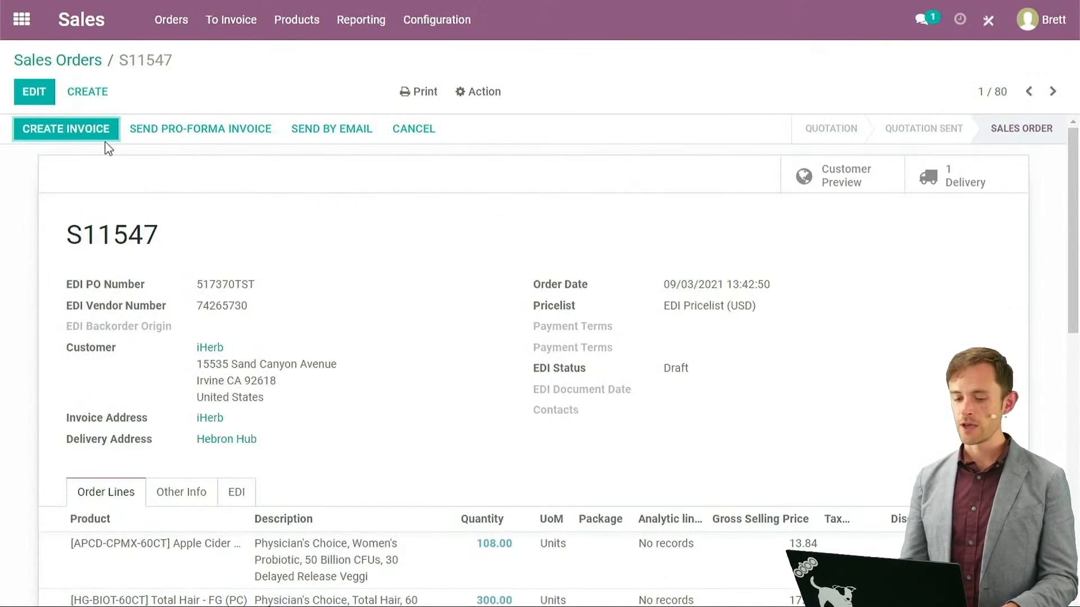
Create and view the invoice for order S11547, scrolling through the invoice.
{"action": "left_click", "coordinate": [70, 129]}
{"action": "left_click", "coordinate": [190, 252]}
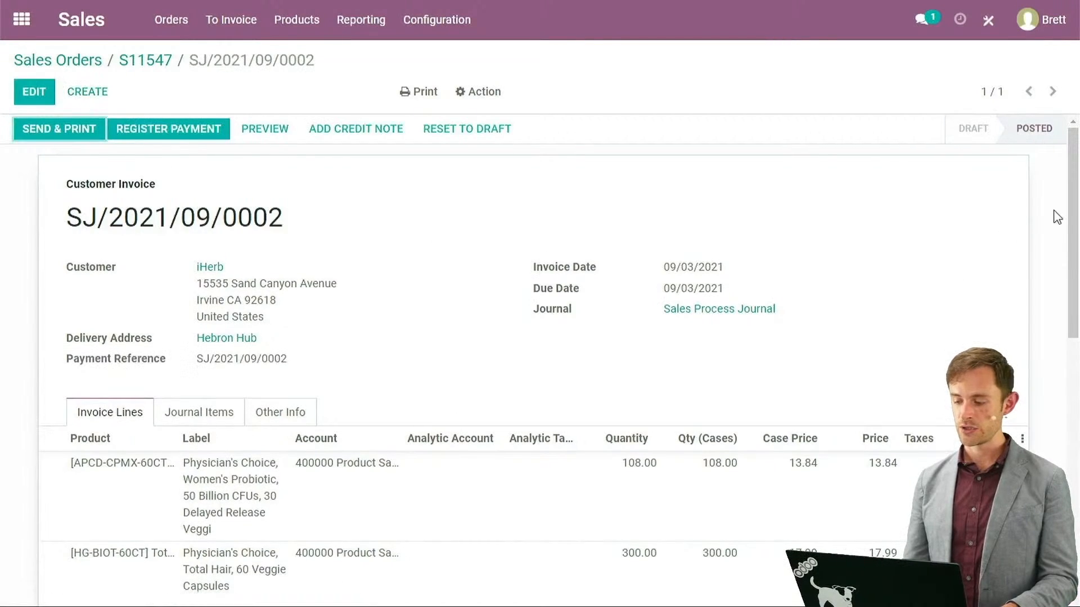
{"action": "left_click_drag", "start_coordinate": [1071, 225], "coordinate": [1067, 467]}
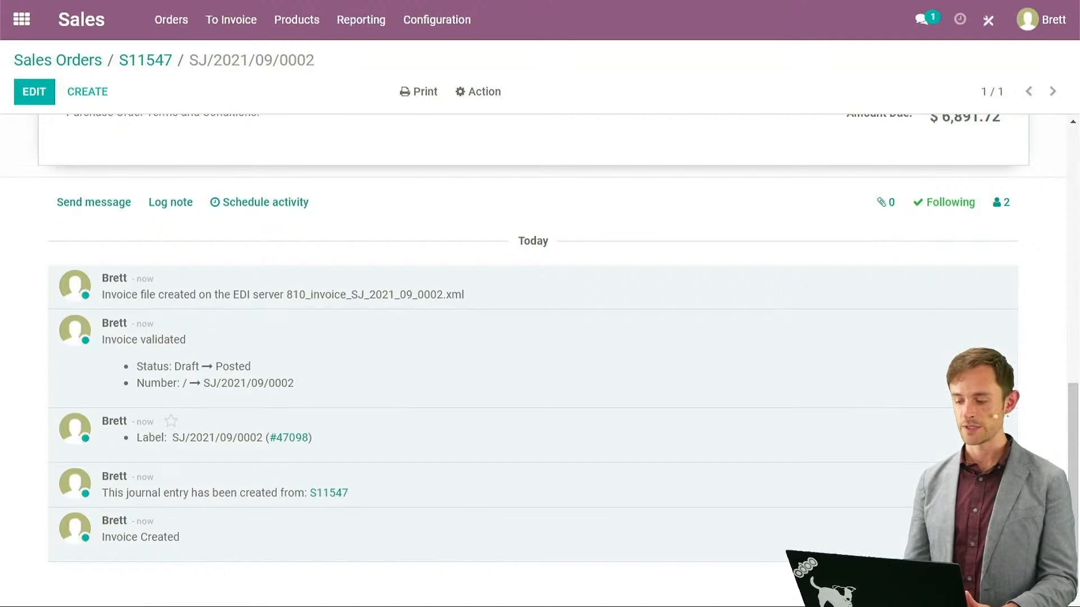
{"action": "left_click_drag", "start_coordinate": [1073, 408], "coordinate": [1063, 139]}
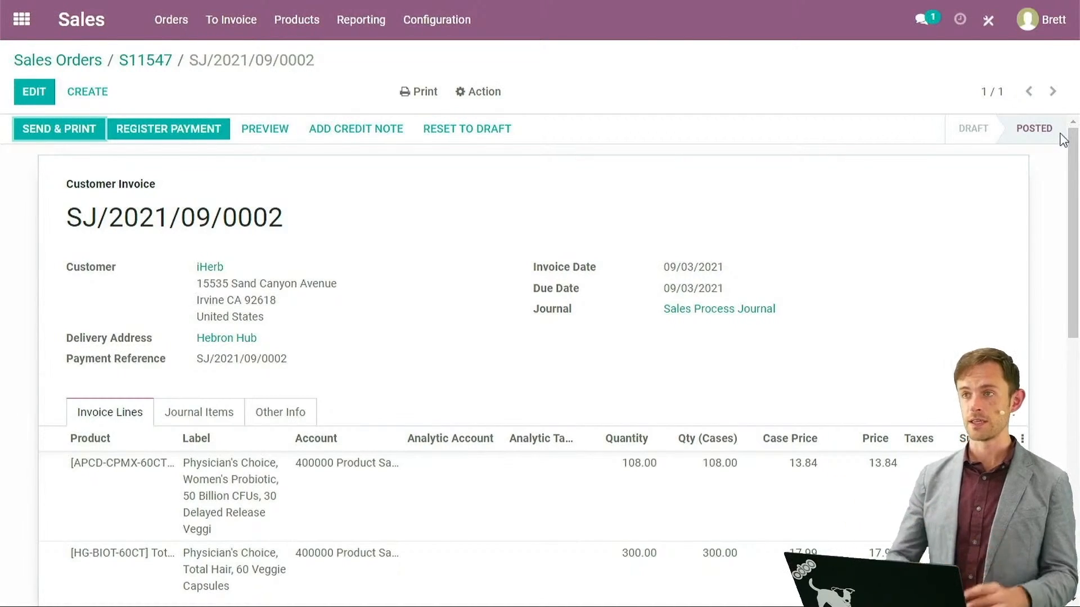
Reconnect FileZilla to the FTP server and open /testin showing the 810_invoice_SJ_2021 XML file.
{"action": "key", "text": "alt"}
{"action": "key", "text": "alt+Tab"}
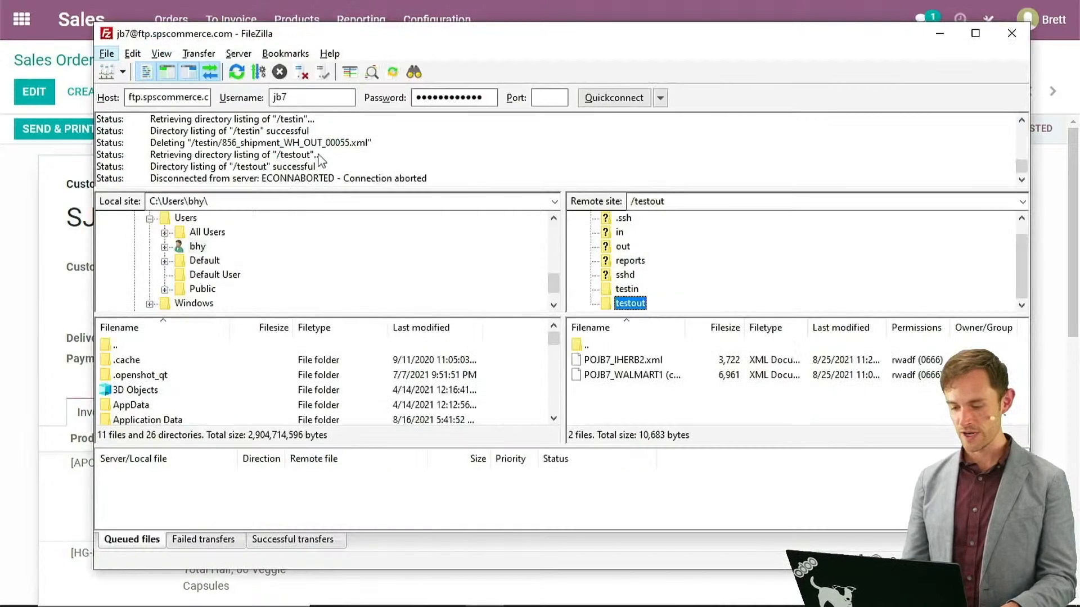
{"action": "left_click", "coordinate": [237, 72]}
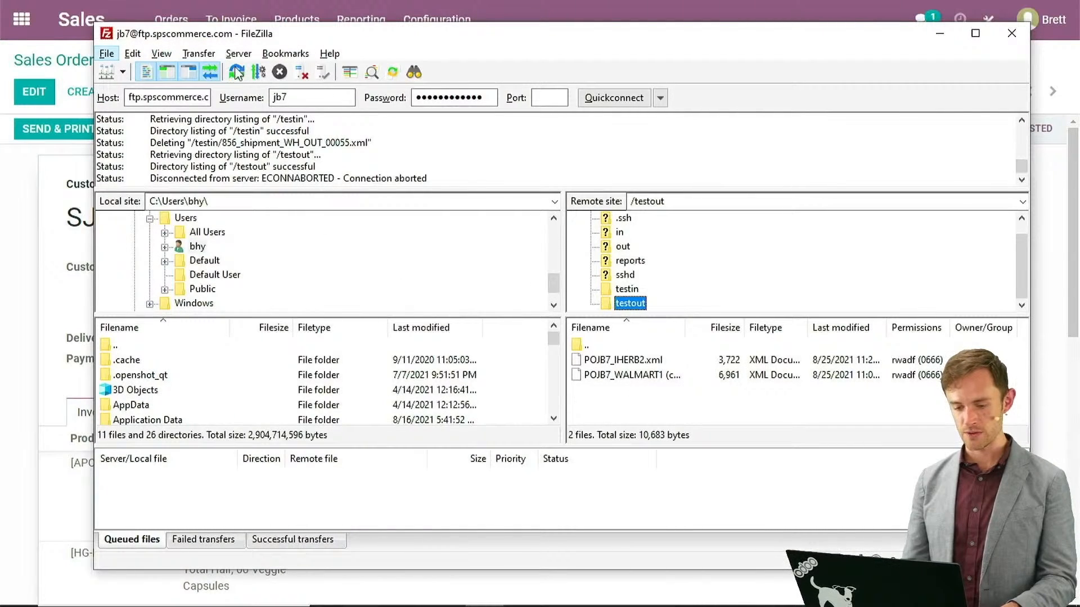
{"action": "left_click", "coordinate": [624, 288]}
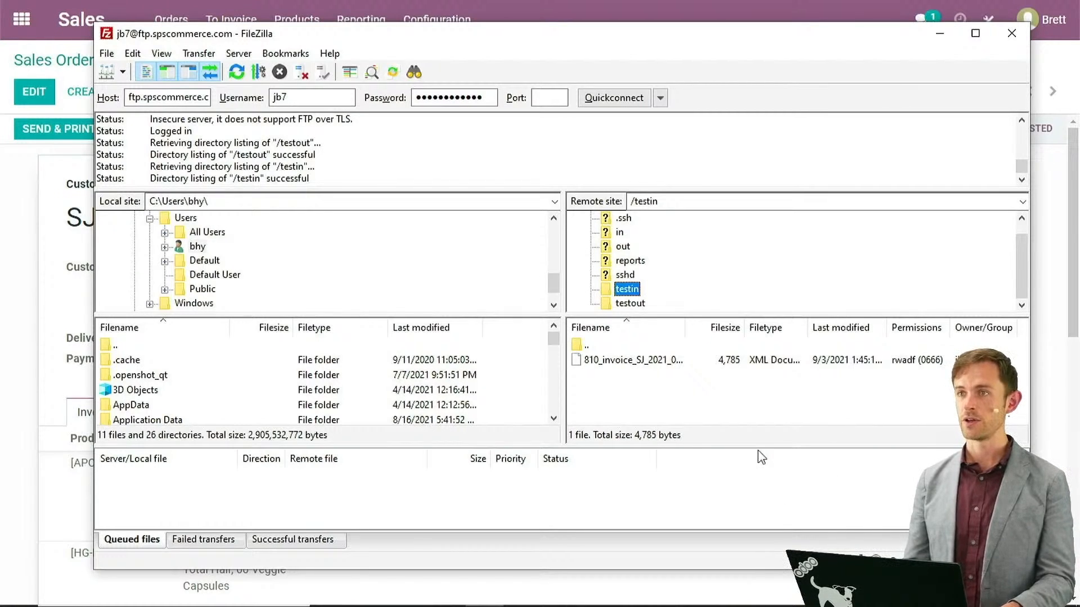
Return to the full-screen Google Slides presentation on the 810 Invoice slide.
{"action": "key", "text": "alt+Tab"}
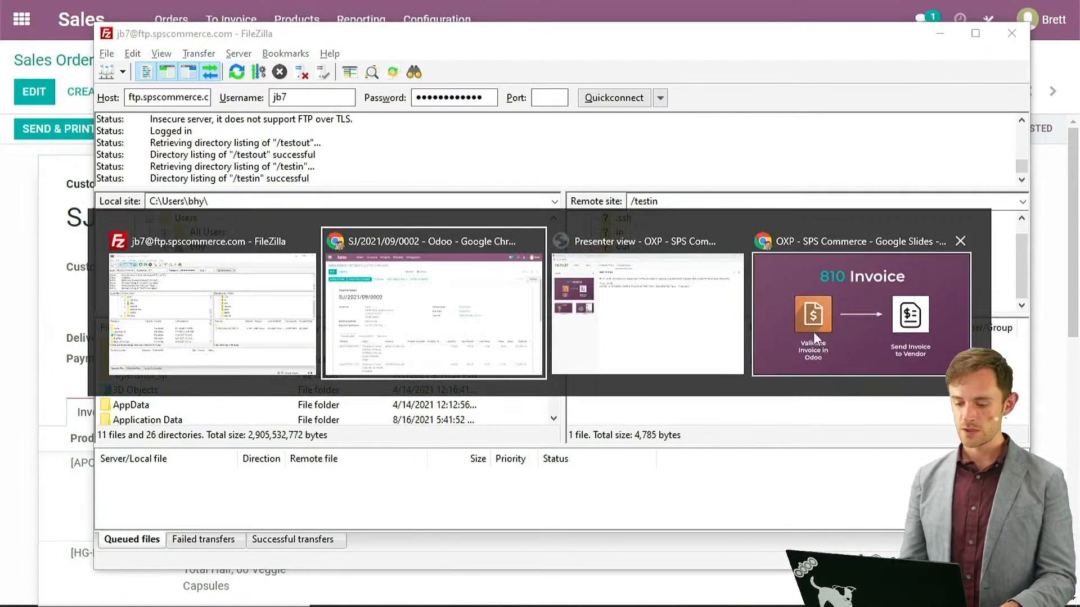
{"action": "left_click", "coordinate": [638, 314]}
{"action": "key", "text": "alt+Tab"}
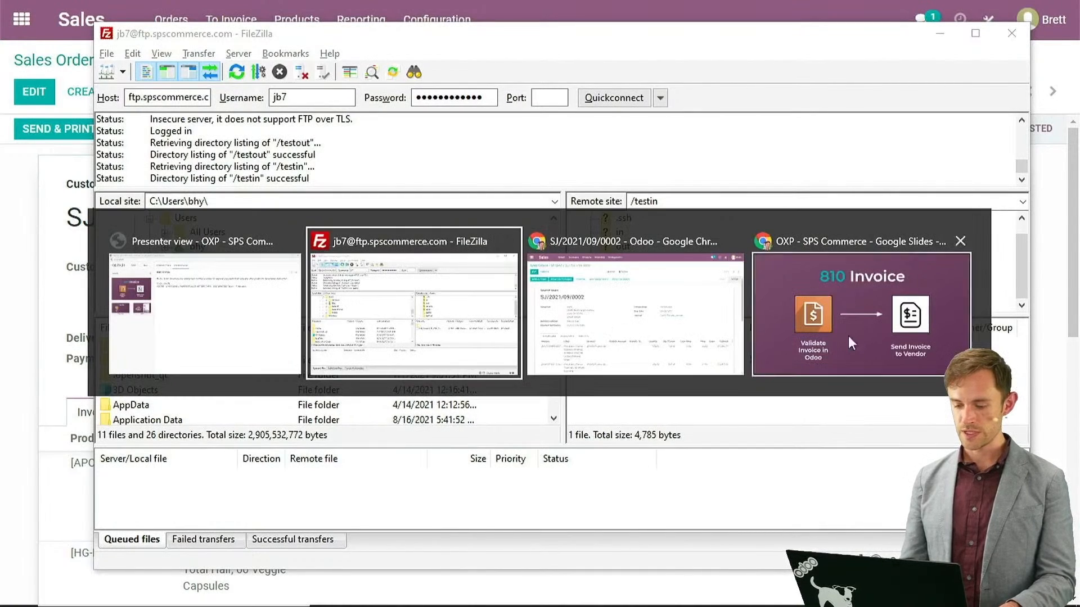
{"action": "left_click", "coordinate": [902, 348]}
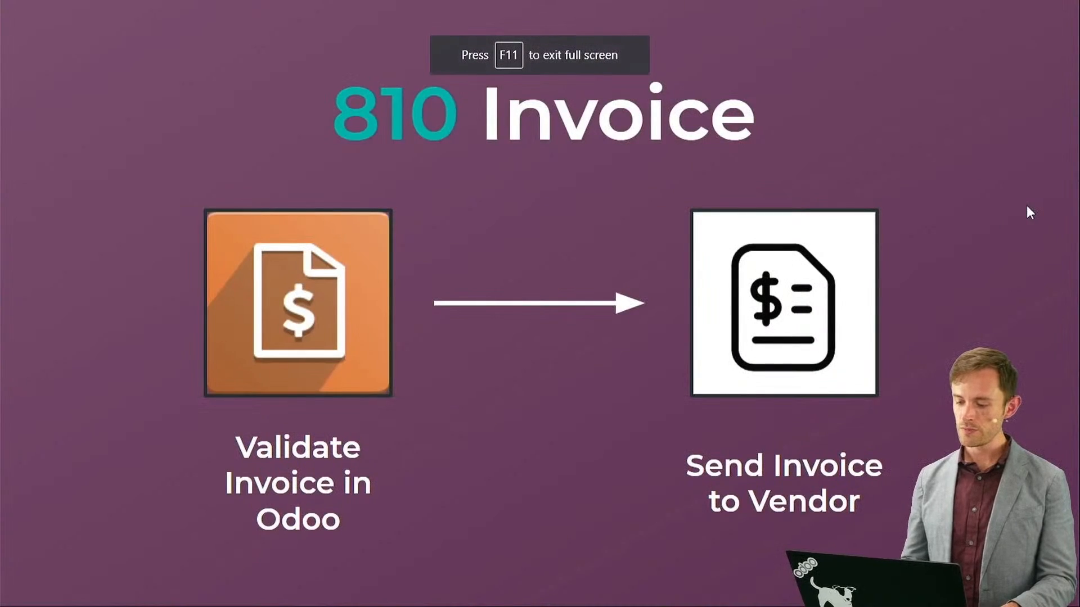